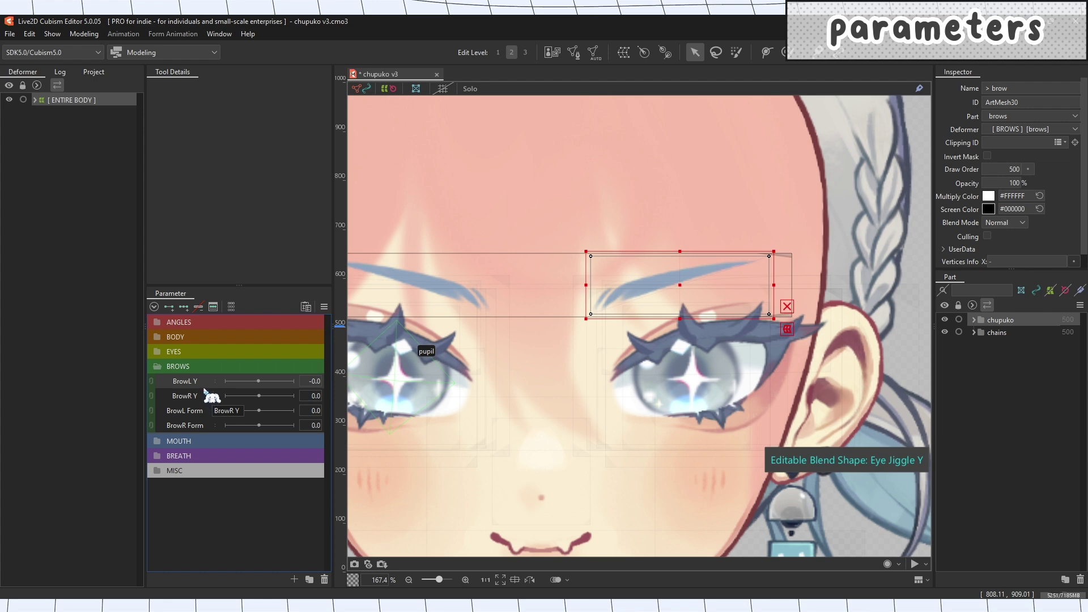
Rename the BrowL Y parameter to "Brow> Y" and turn on Blend Shape for it.
left_click(207, 425)
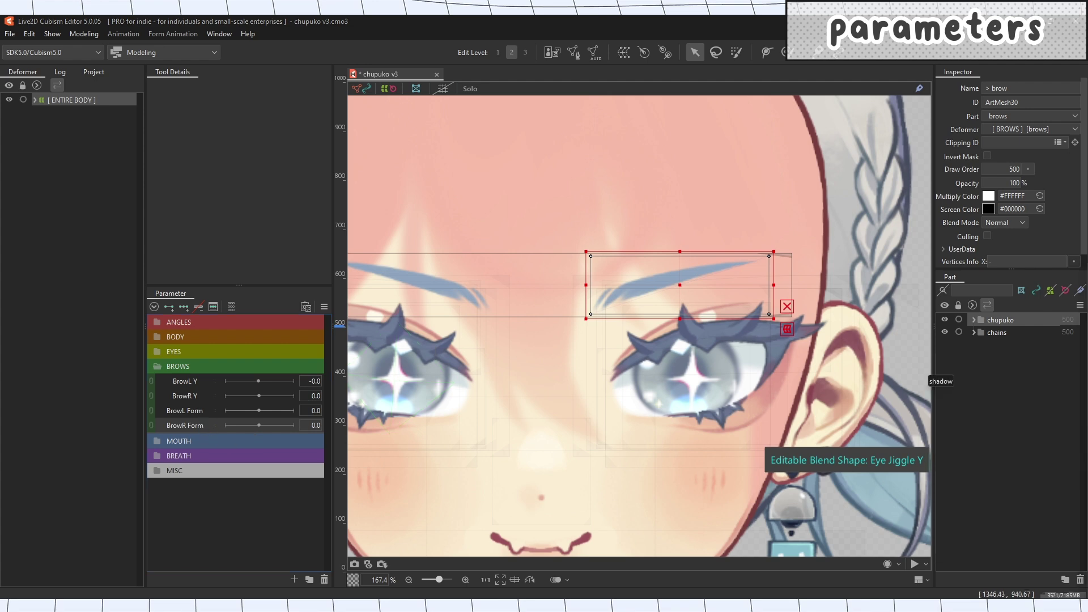
left_click(203, 385)
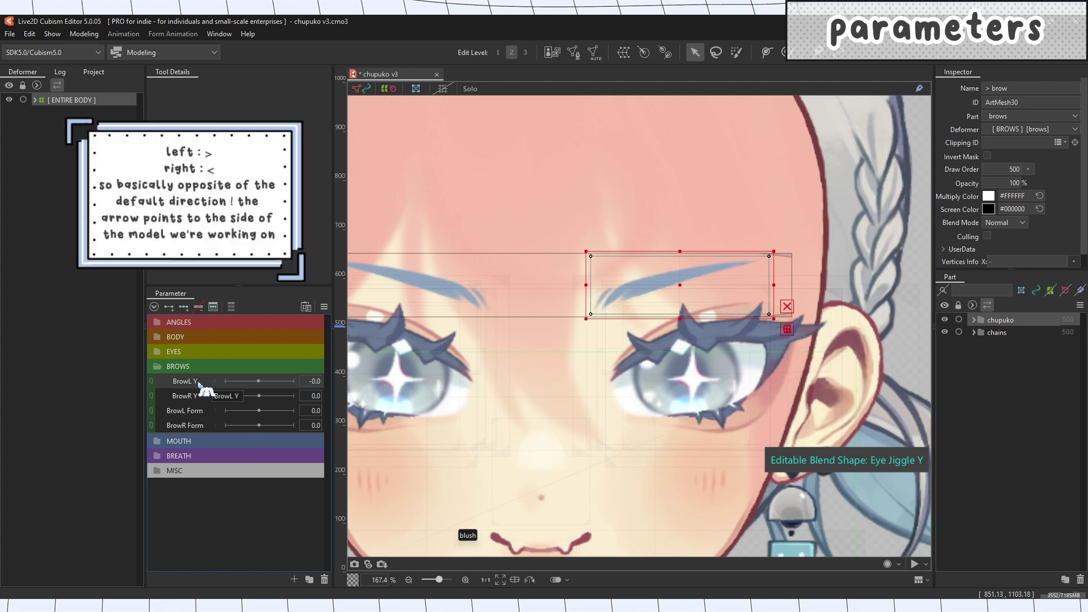
right_click(214, 387)
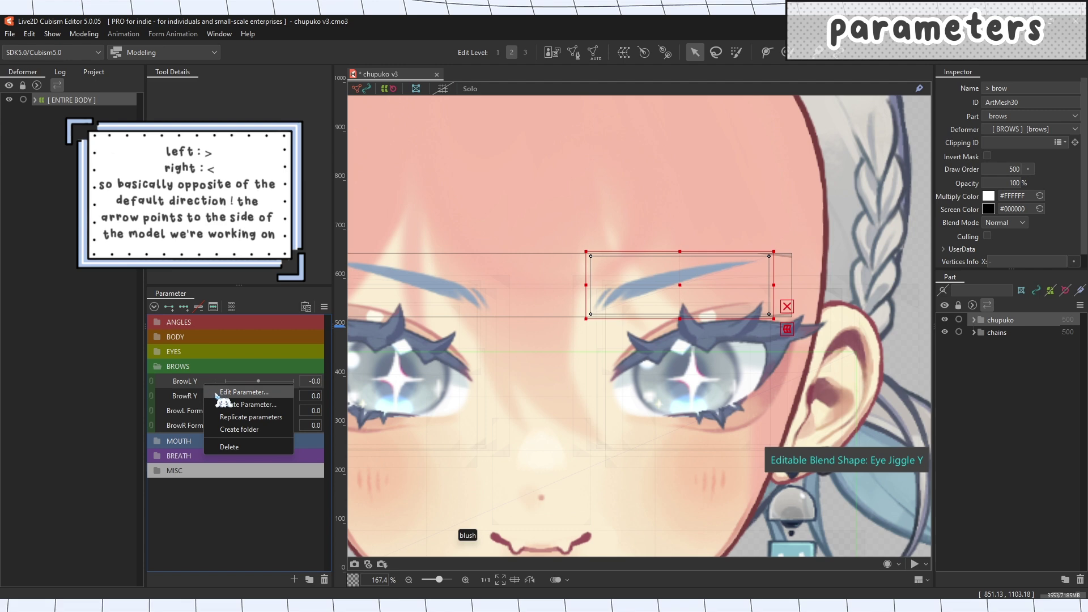
left_click(238, 392)
left_click(528, 248)
key("BackSpace")
type("> Y")
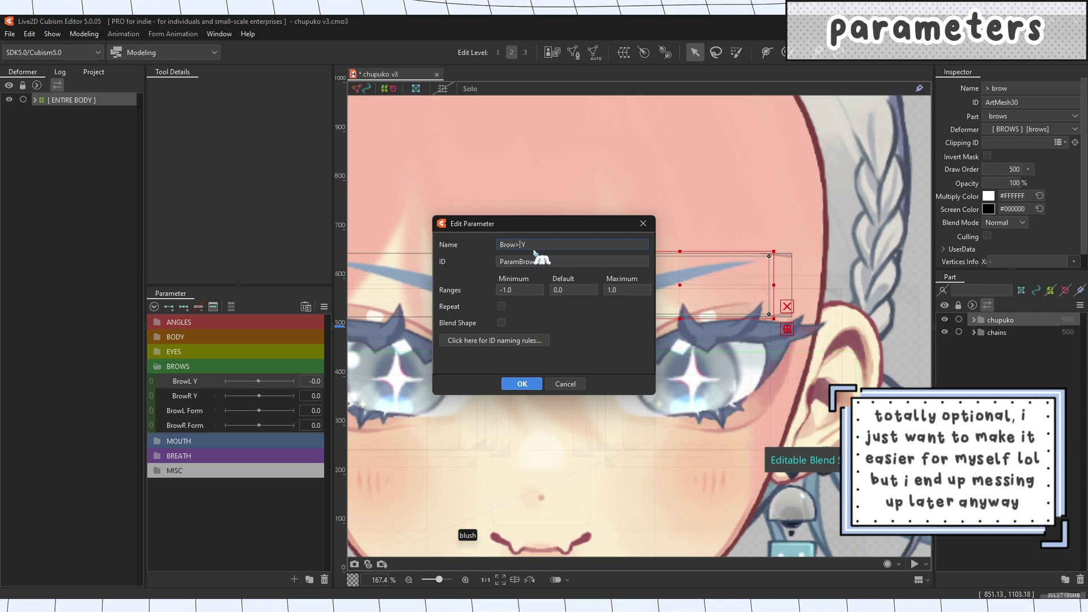
left_click(504, 324)
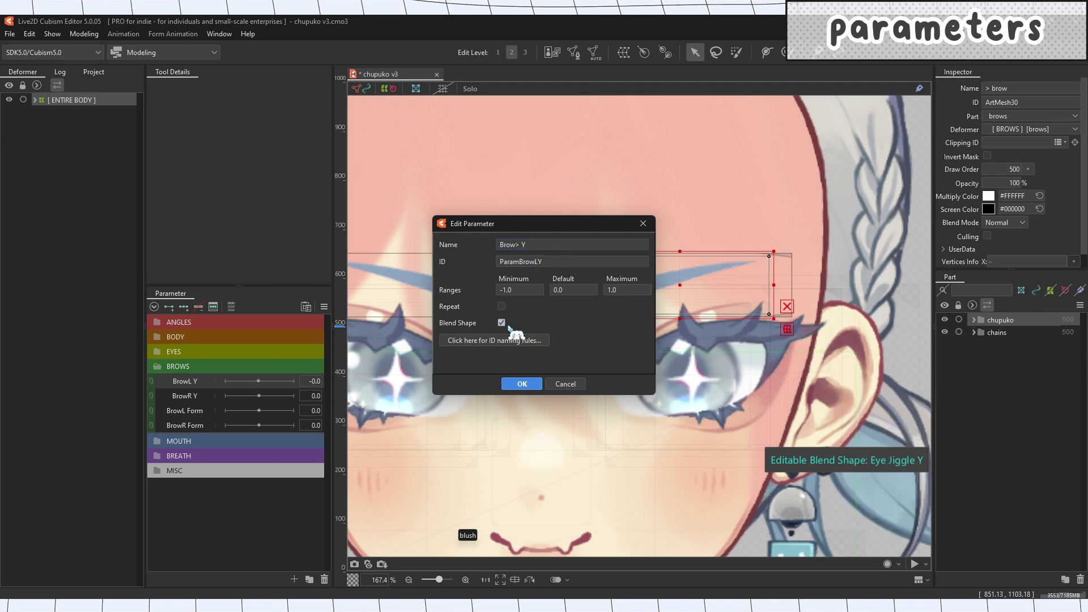
left_click(520, 384)
Rename the BrowR Y parameter to "Brow< Y" and turn on Blend Shape for it.
double_click(215, 398)
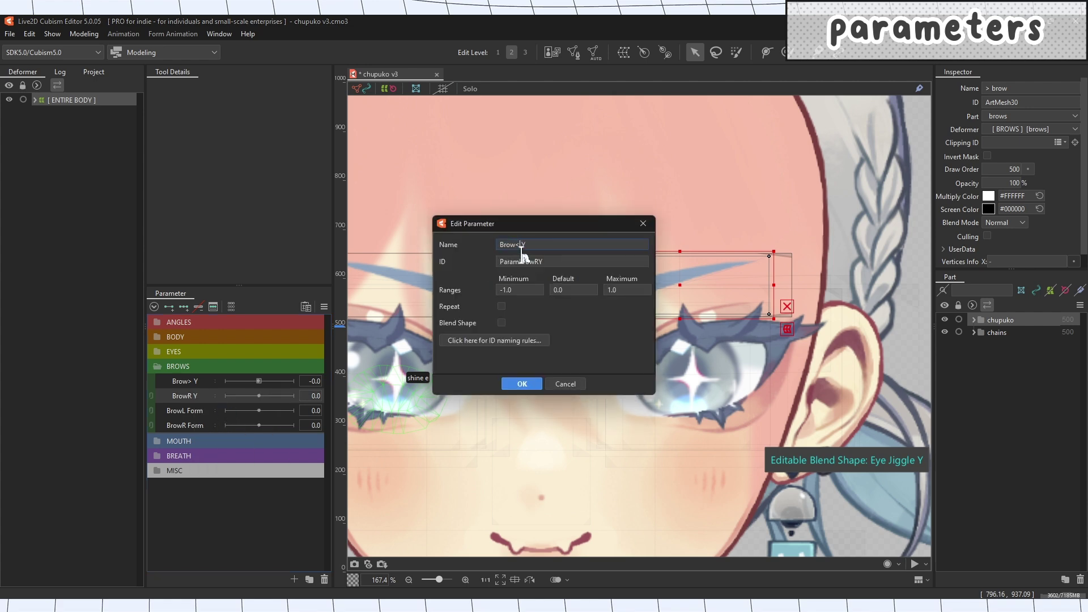
left_click(501, 323)
left_click(520, 383)
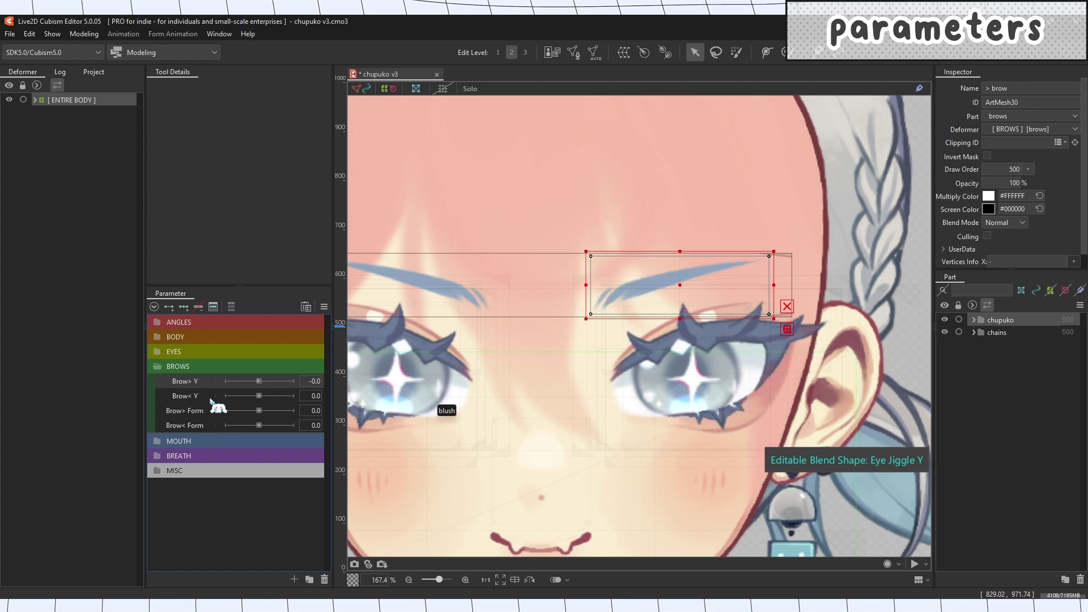
mouse_move(678, 288)
left_mouse_down()
mouse_move(682, 177)
mouse_move(670, 183)
mouse_move(672, 291)
left_mouse_up()
key("ctrl+z")
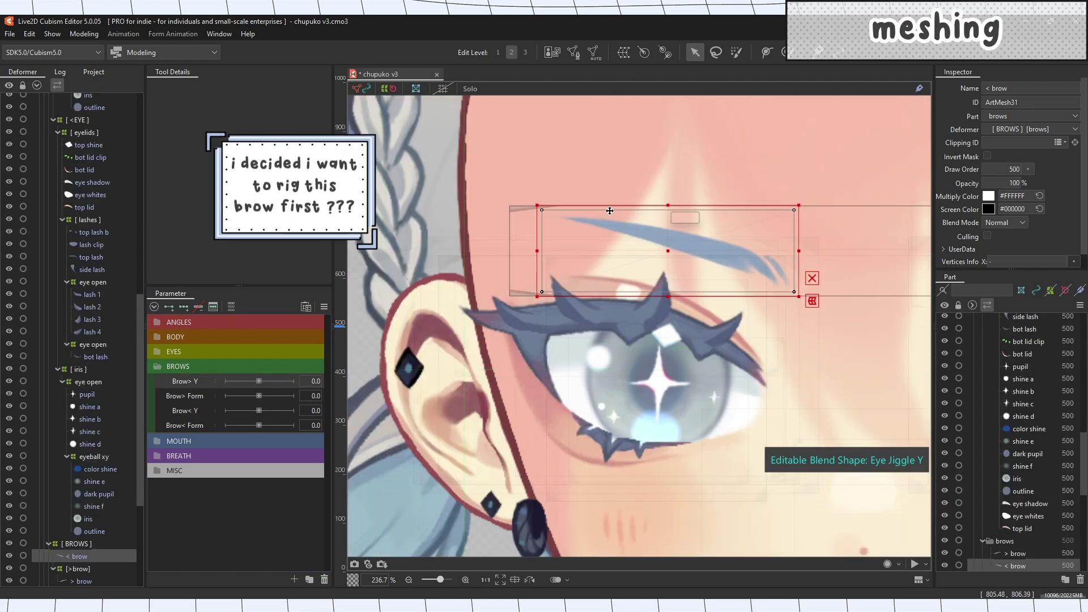
Erase the existing mesh of the < brow artmesh and draw a new stroke mesh along the whole brow.
left_click(574, 52)
left_click(238, 92)
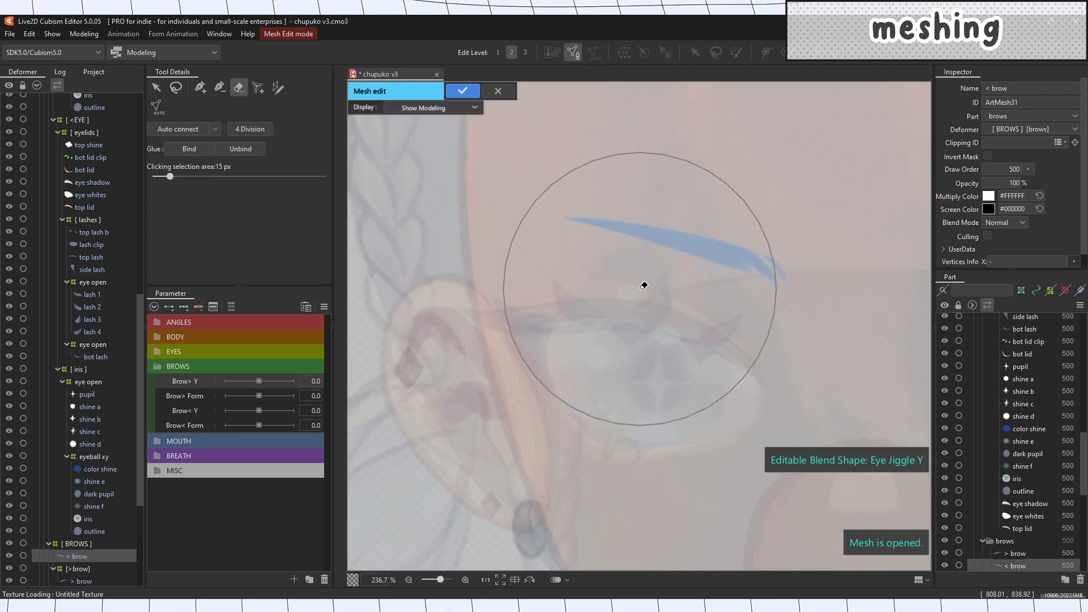
left_click(278, 89)
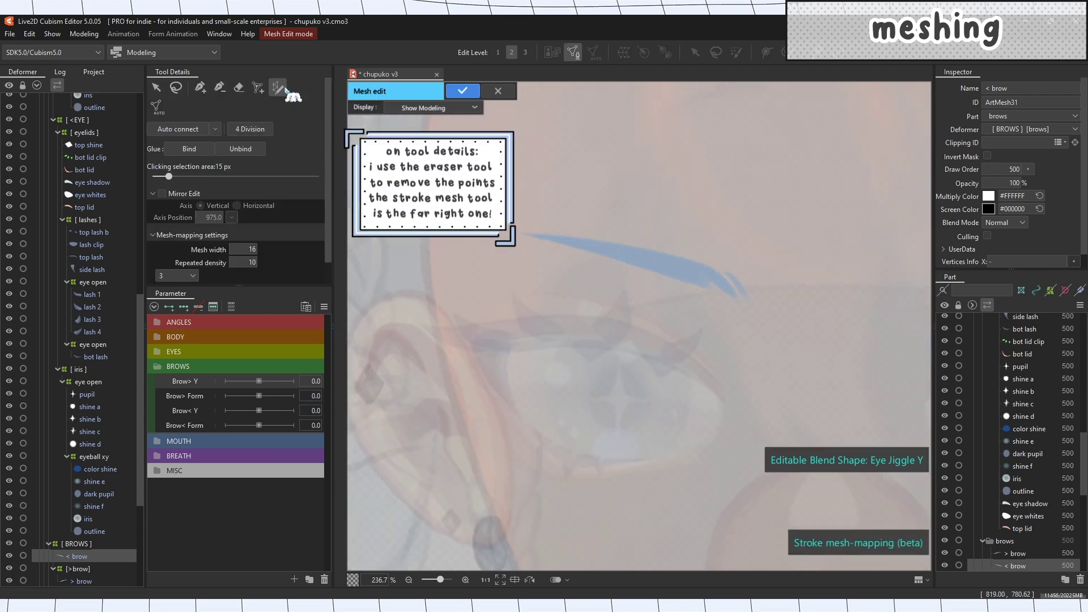
scroll(718, 248, "up", 3)
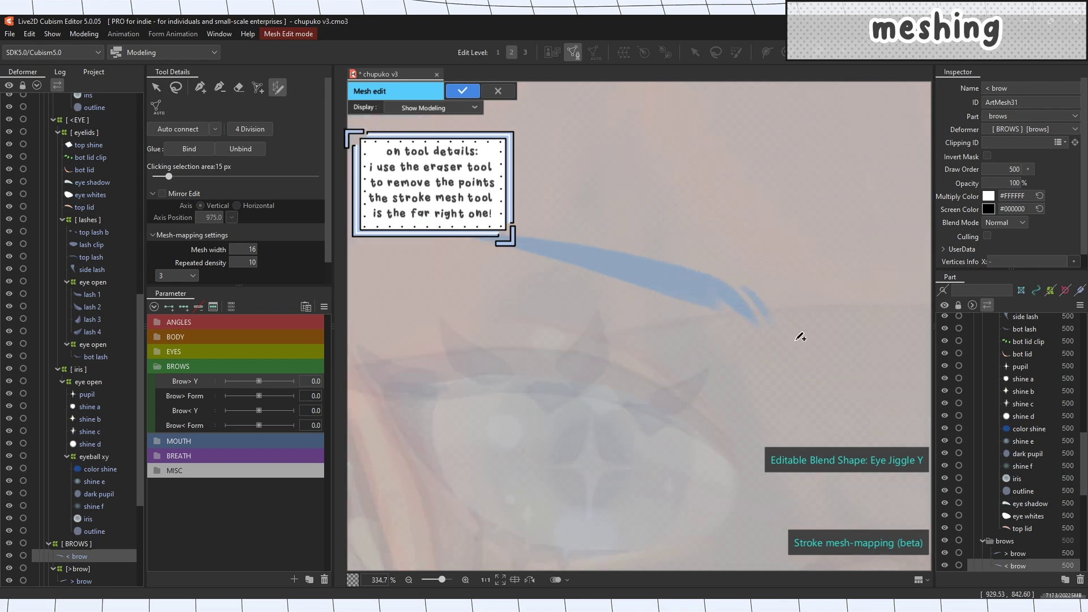
mouse_move(793, 339)
left_mouse_down()
mouse_move(746, 306)
mouse_move(671, 278)
mouse_move(463, 233)
left_mouse_up()
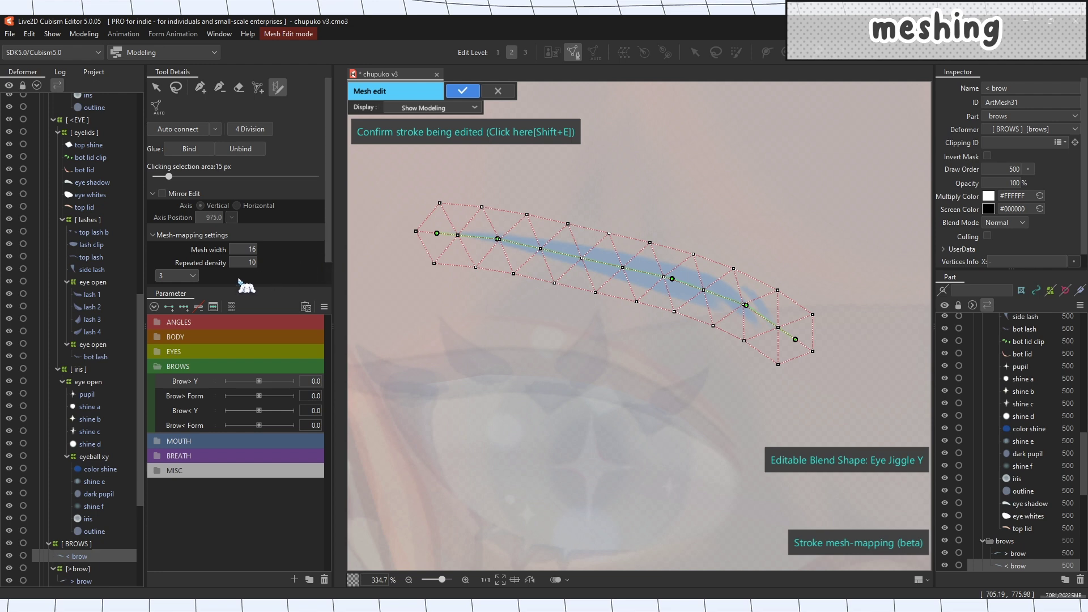
Fit the stroke's control points to the brow shape and set the mesh width to 15 and the repeated density to 9.
left_click(193, 276)
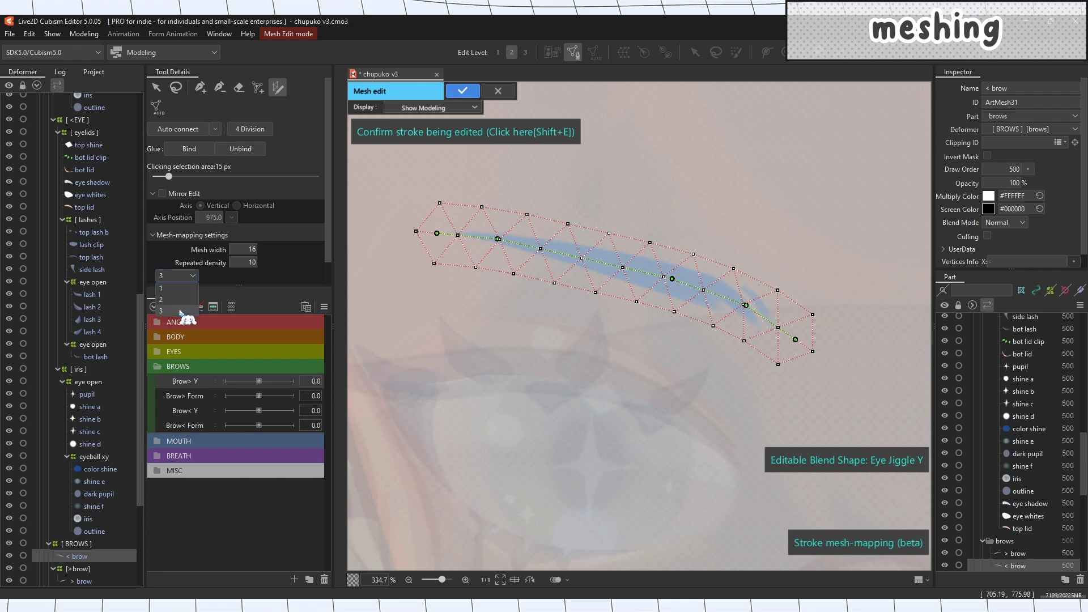
left_click_drag(436, 239, 440, 233)
left_click_drag(666, 279, 595, 259)
left_click_drag(672, 283, 672, 279)
left_click_drag(746, 313, 741, 308)
left_click_drag(795, 339, 769, 325)
mouse_move(252, 249)
left_mouse_down()
mouse_move(242, 262)
mouse_move(249, 249)
left_mouse_up()
left_click_drag(741, 306, 742, 302)
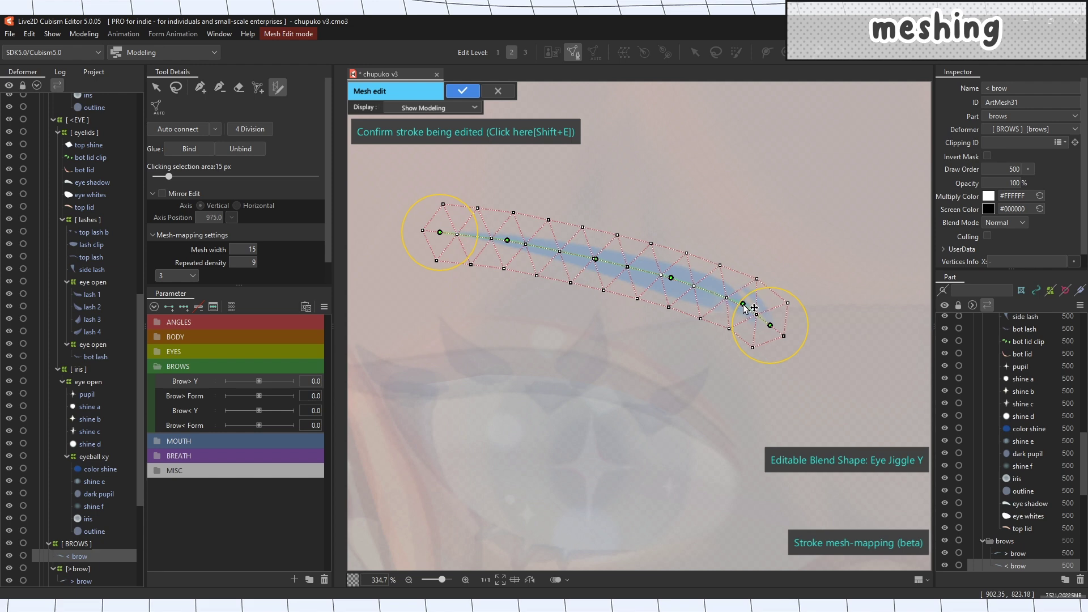
Confirm the stroke mesh, pull the edge vertices at the brow's outer tail closer to the line, and finish the mesh edit.
left_click(522, 133)
mouse_move(418, 178)
left_mouse_down()
mouse_move(580, 200)
mouse_move(595, 238)
left_mouse_up()
mouse_move(445, 170)
left_mouse_down()
mouse_move(572, 222)
mouse_move(595, 219)
mouse_move(569, 209)
mouse_move(591, 192)
left_mouse_up()
left_click(175, 87)
mouse_move(558, 258)
left_mouse_down()
mouse_move(554, 277)
mouse_move(573, 295)
left_mouse_up()
left_click(669, 326)
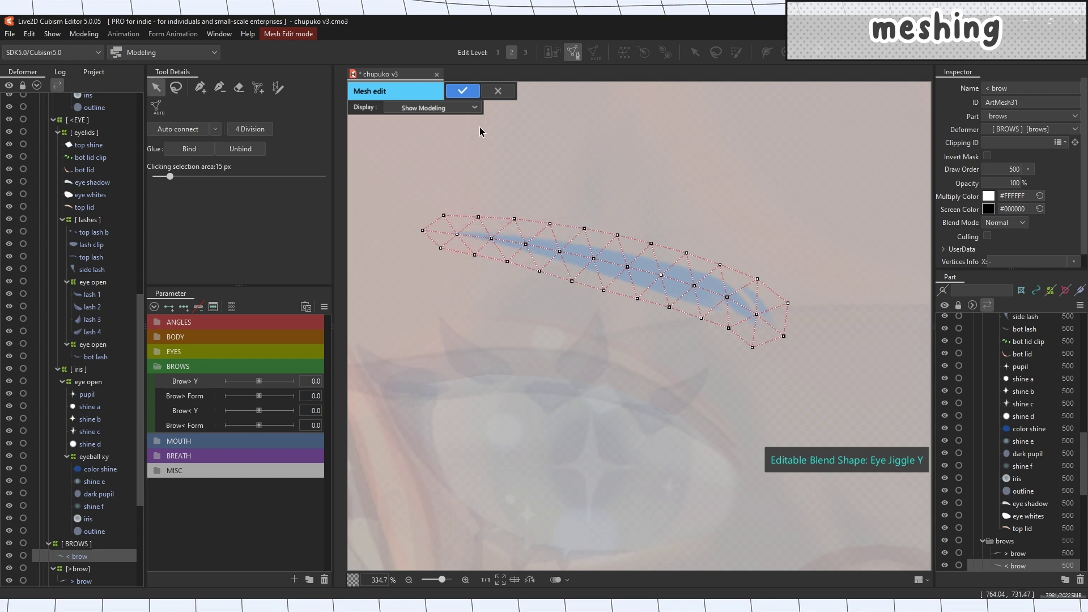
left_click(462, 91)
Create a warp deformer named "[<brow]" as the parent of the < brow artmesh.
scroll(594, 396, "down", 3)
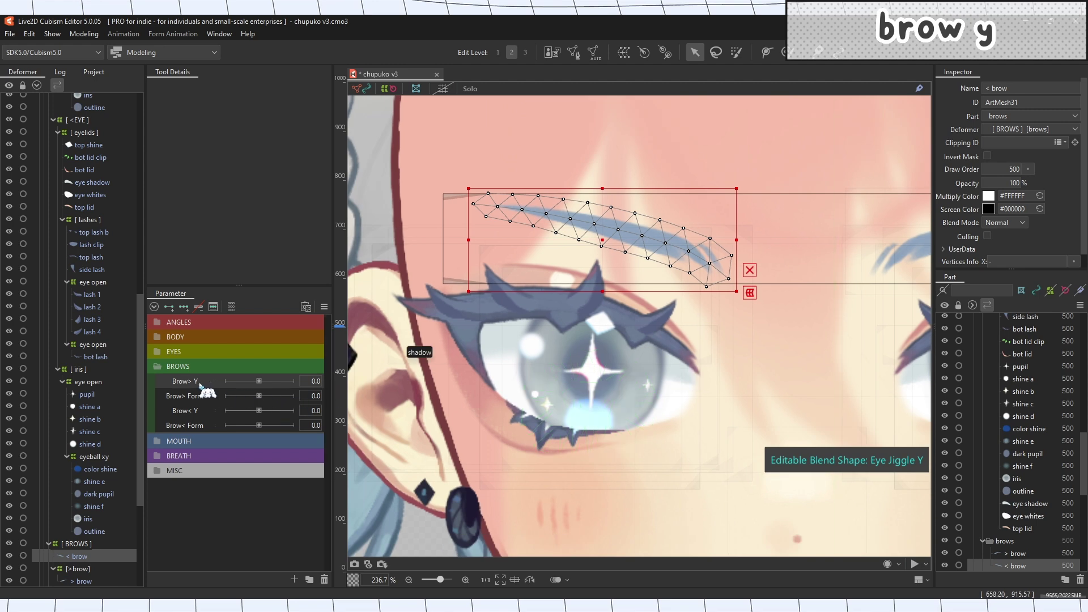
left_click(623, 52)
left_click_drag(629, 280, 496, 283)
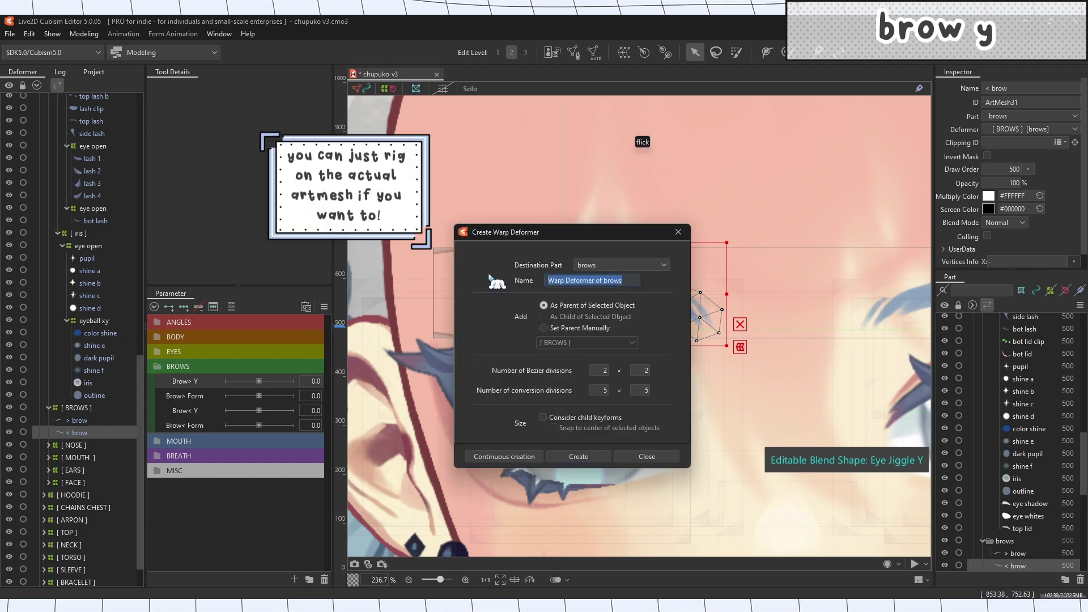
type("[<brow]")
left_click(578, 456)
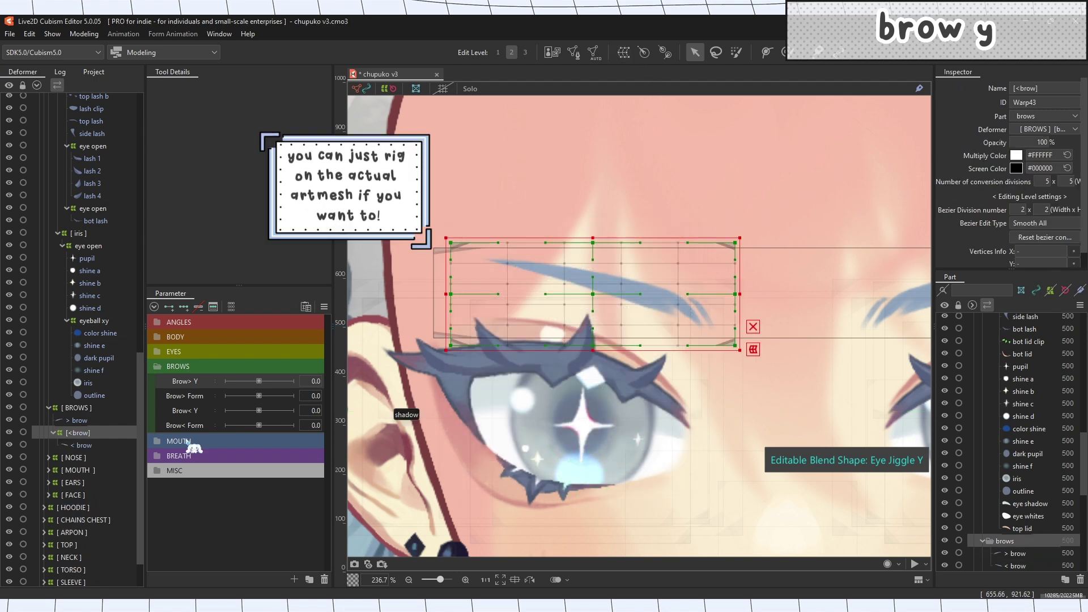
Add three keyforms on the Brow> Y parameter for the [<brow] deformer.
scroll(544, 218, "down", 5)
scroll(459, 309, "up", 5)
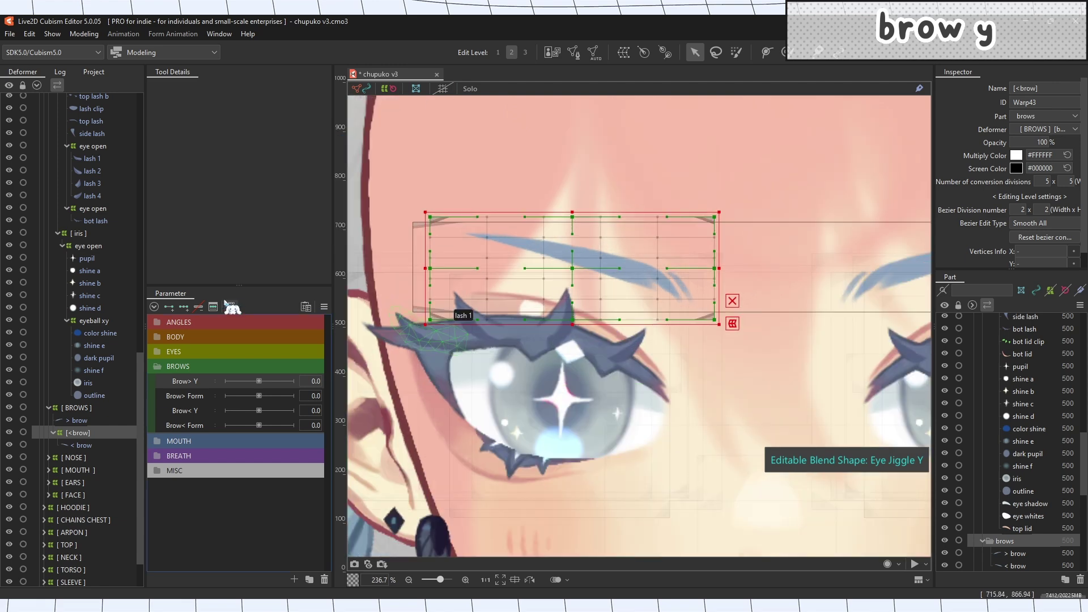
left_click(184, 308)
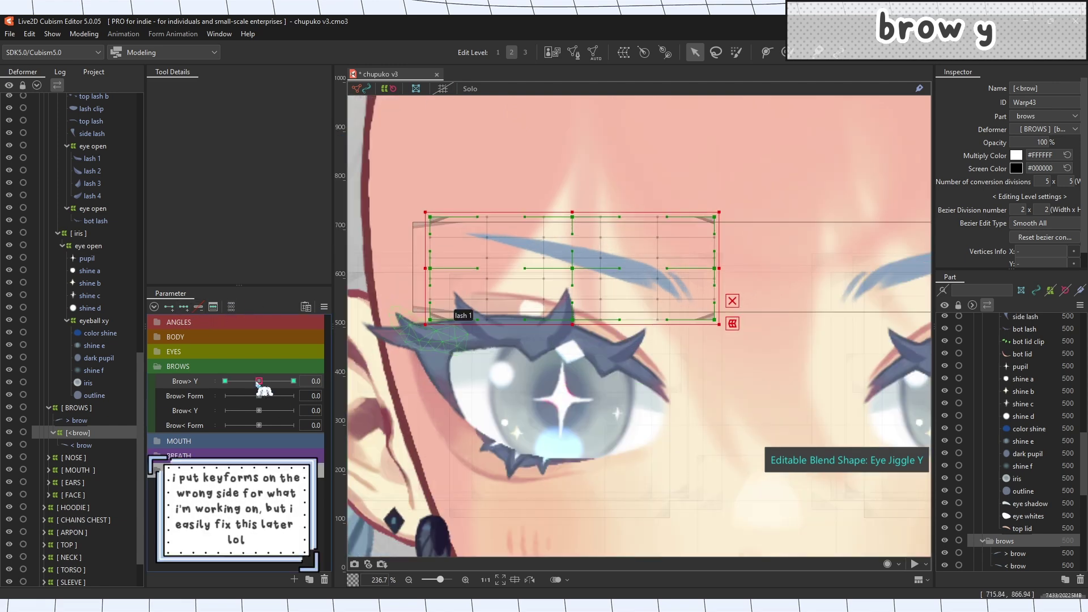
Move the [<brow] deformer straight up at Brow> Y 1.0 and slightly straight down at -1.0.
left_click_drag(260, 382, 367, 385)
scroll(496, 340, "down", 2)
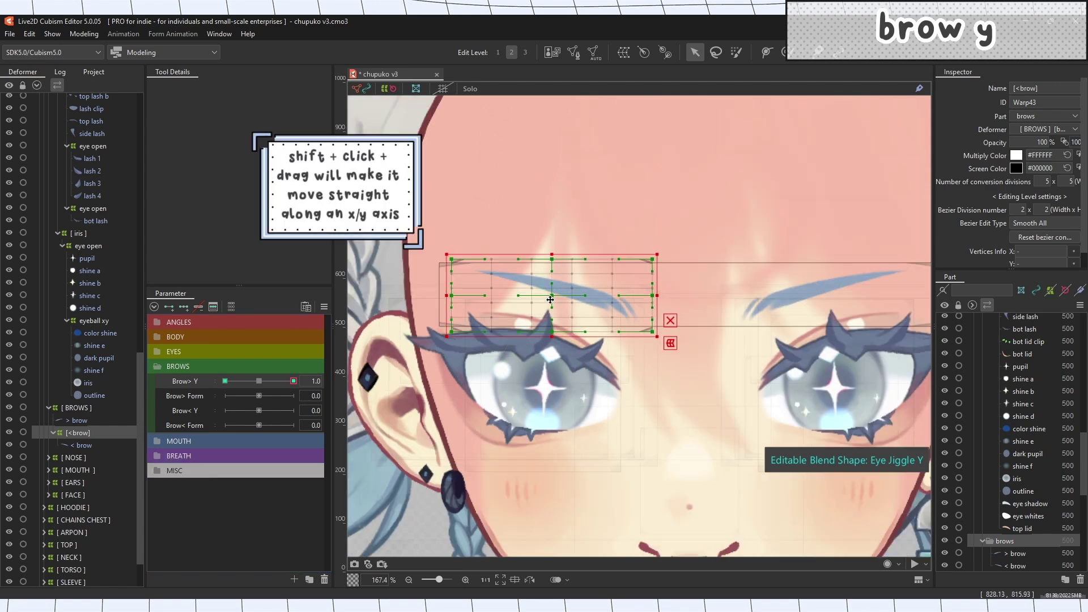
left_click_drag(550, 298, 551, 264)
left_click_drag(294, 381, 150, 387)
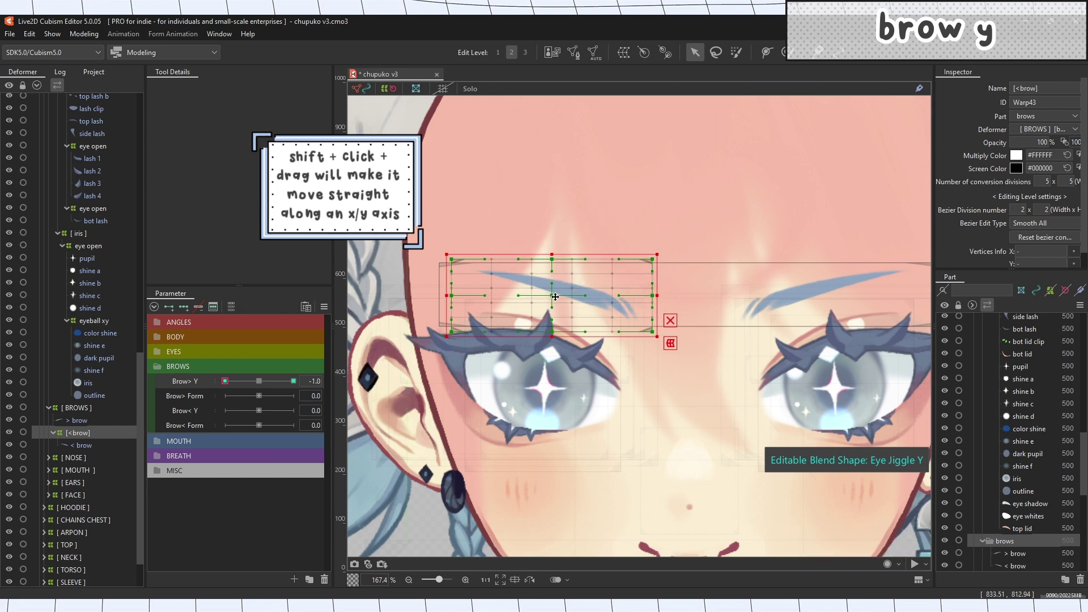
left_click_drag(555, 295, 555, 311)
At Brow> Y 1.0, arch the [<brow] deformer with a three-point temporary path, lowering its outer end and lifting its inner end slightly.
left_click(293, 380)
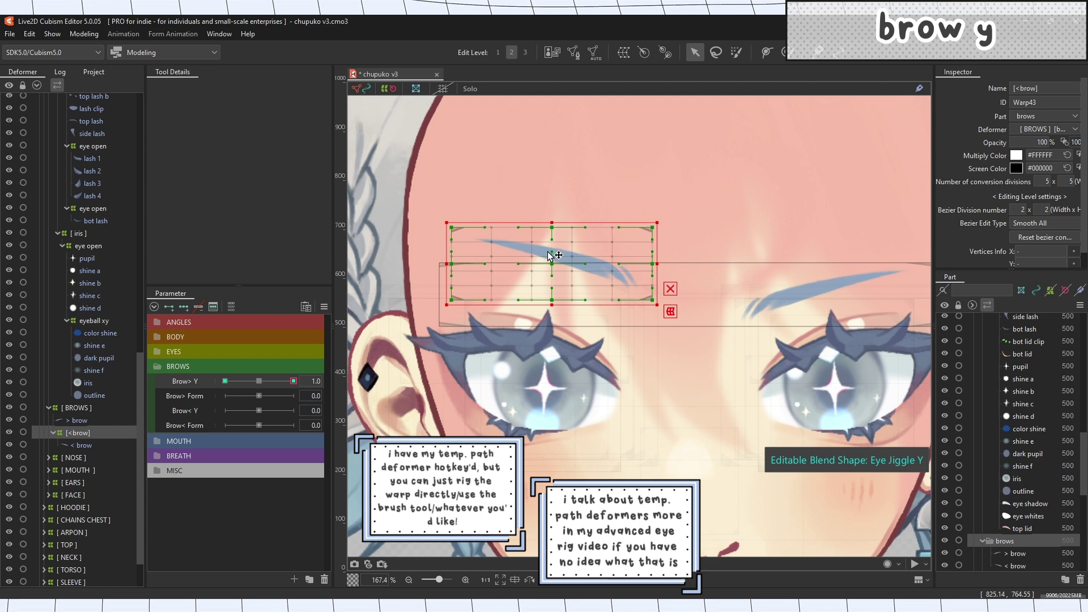
key("p")
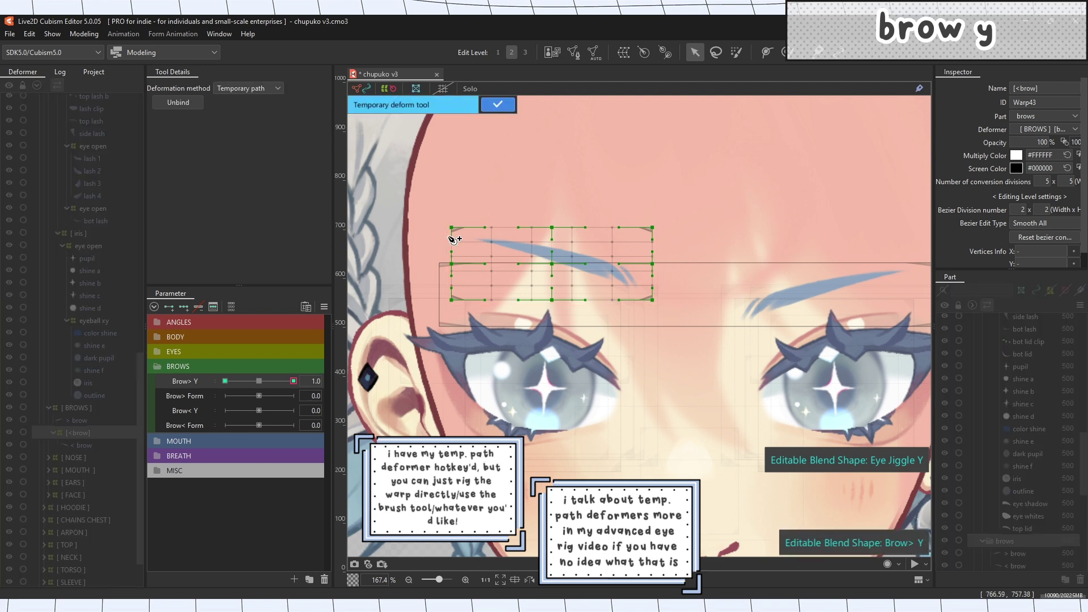
left_click(431, 221)
left_click(586, 261)
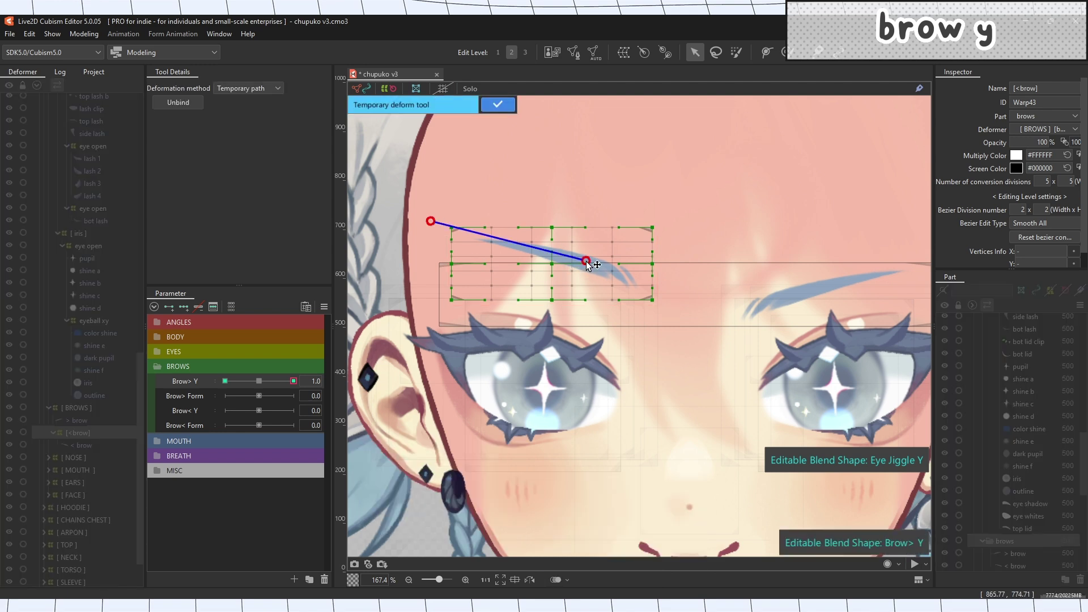
left_click(660, 306)
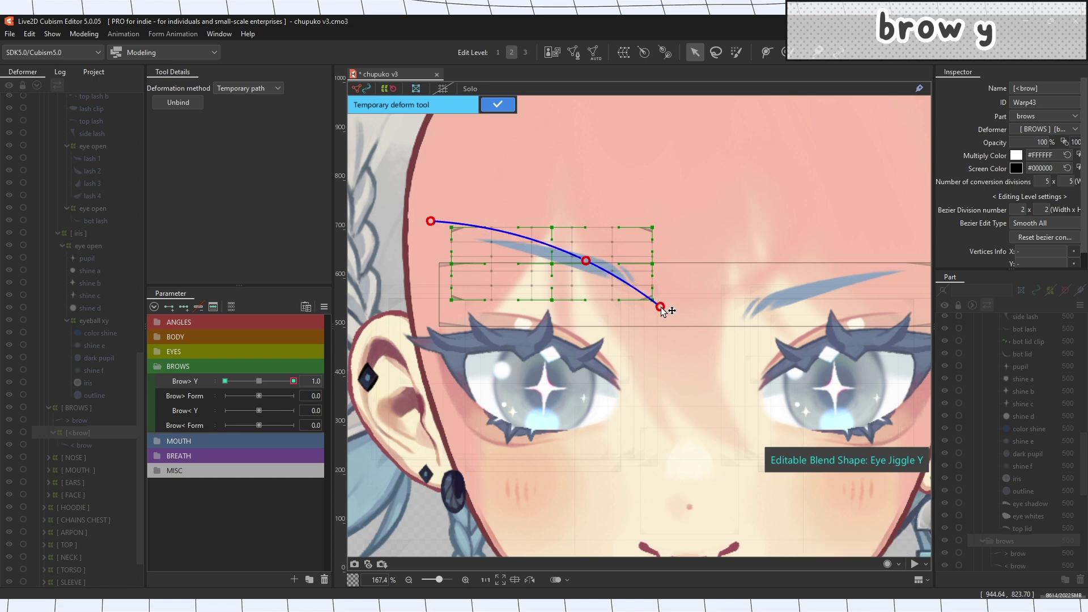
left_click_drag(662, 310, 668, 298)
left_click_drag(590, 262, 579, 257)
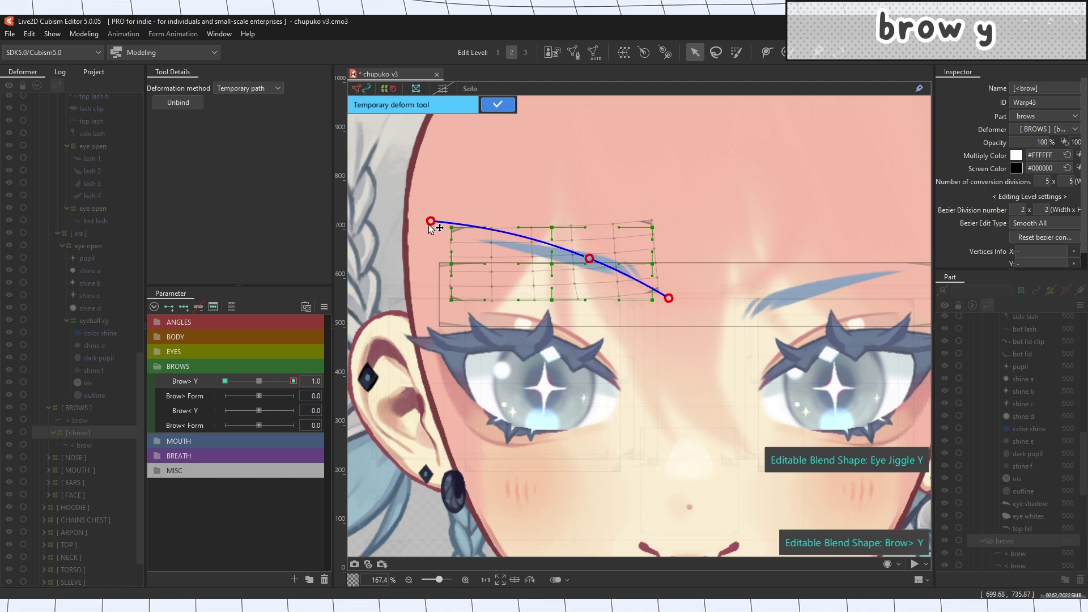
left_click_drag(430, 223, 426, 229)
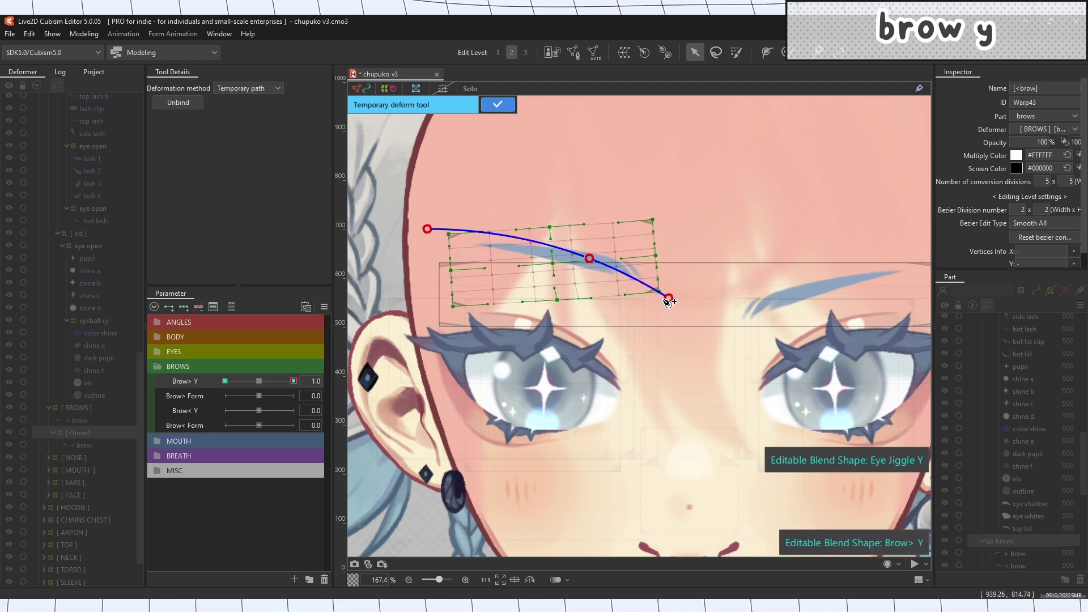
left_click_drag(666, 299, 663, 303)
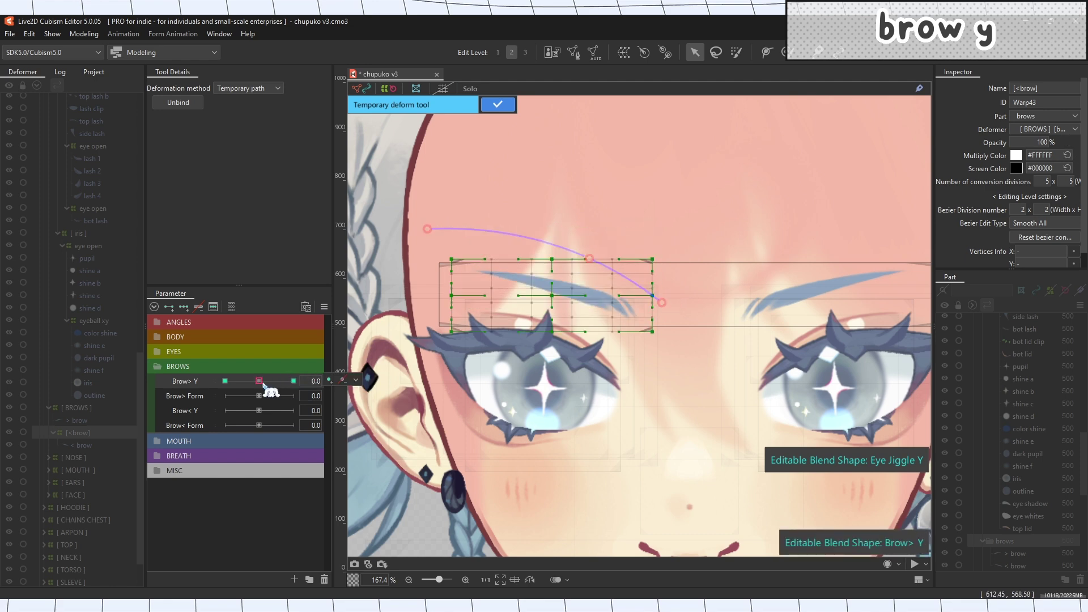
key("Return")
At Brow> Y -1.0, flatten the brow with a temporary deform path by lifting the inner end of the [<brow] deformer.
left_click(224, 381)
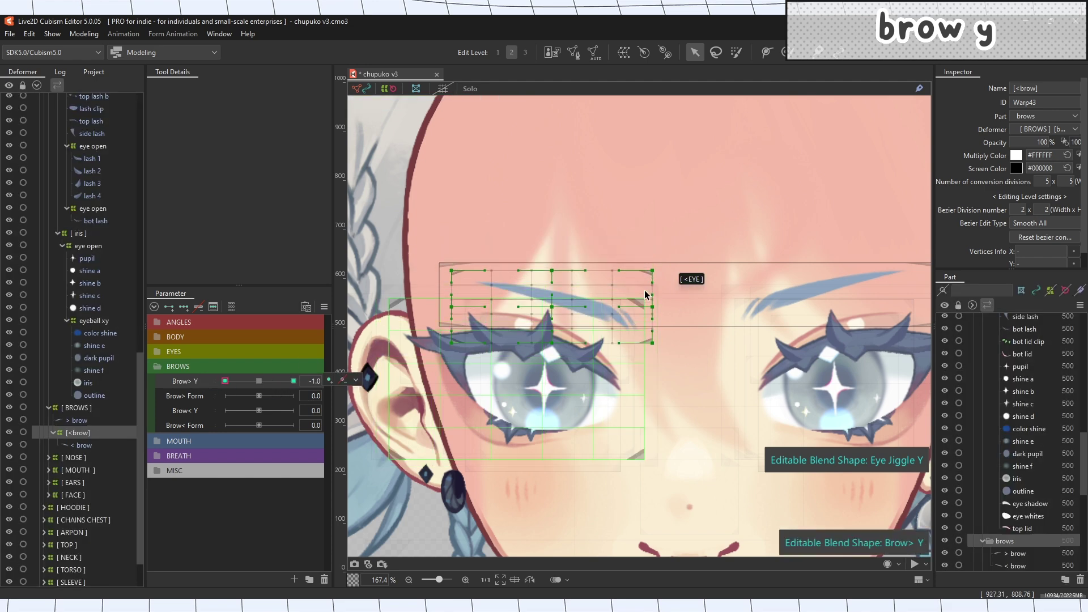
key("t")
left_click_drag(667, 327, 676, 320)
key("ctrl+t")
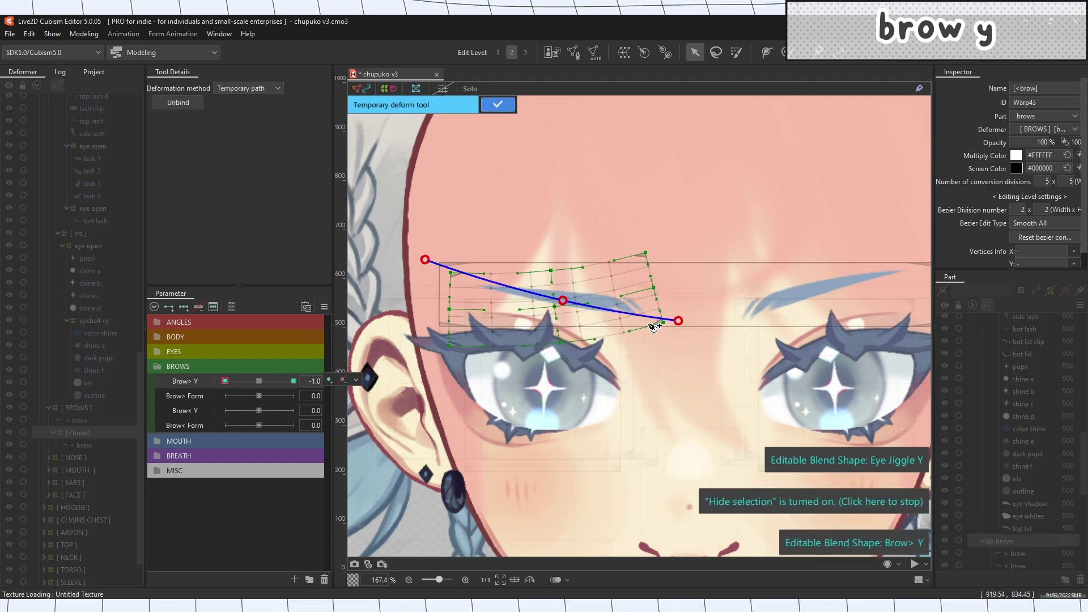
key("Return")
Hide the selection display and preview the brow's vertical movement between Brow> Y 0 and -1.0.
left_click(259, 381)
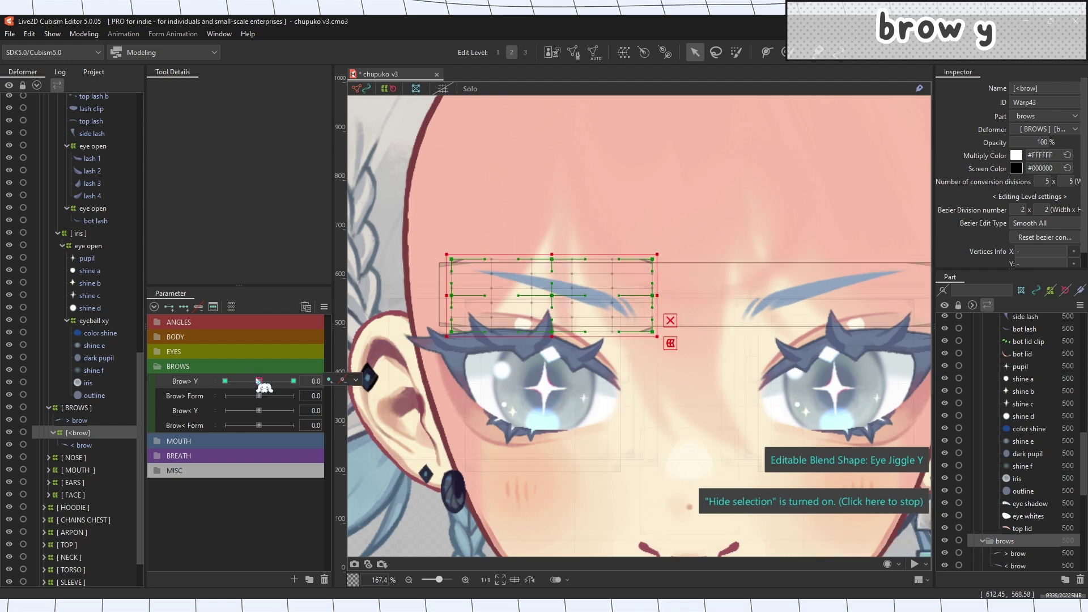
key("ctrl+t")
left_click_drag(259, 381, 215, 399)
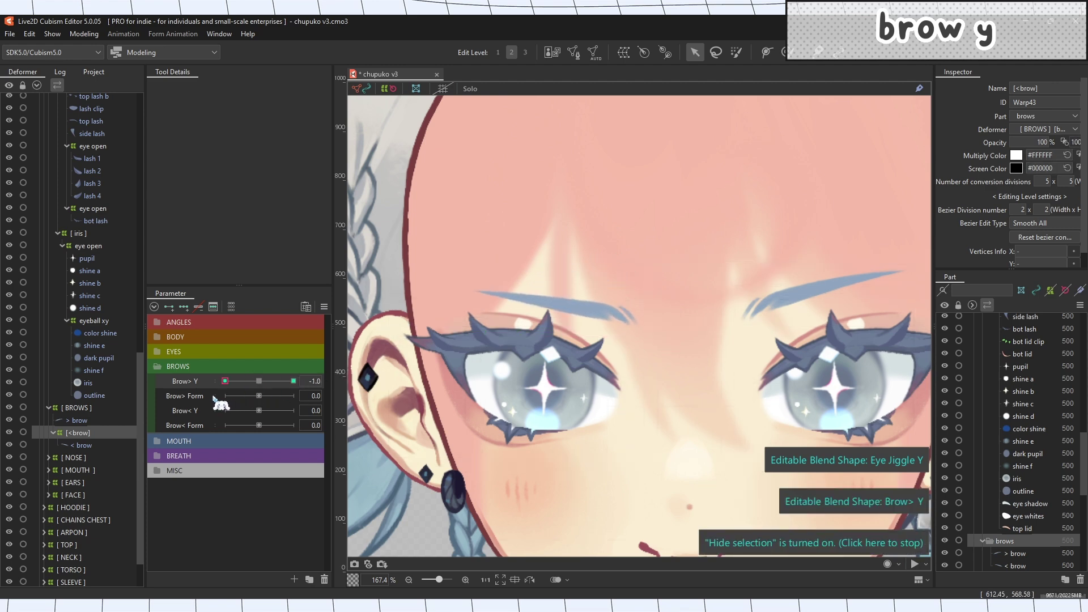
left_click(259, 380)
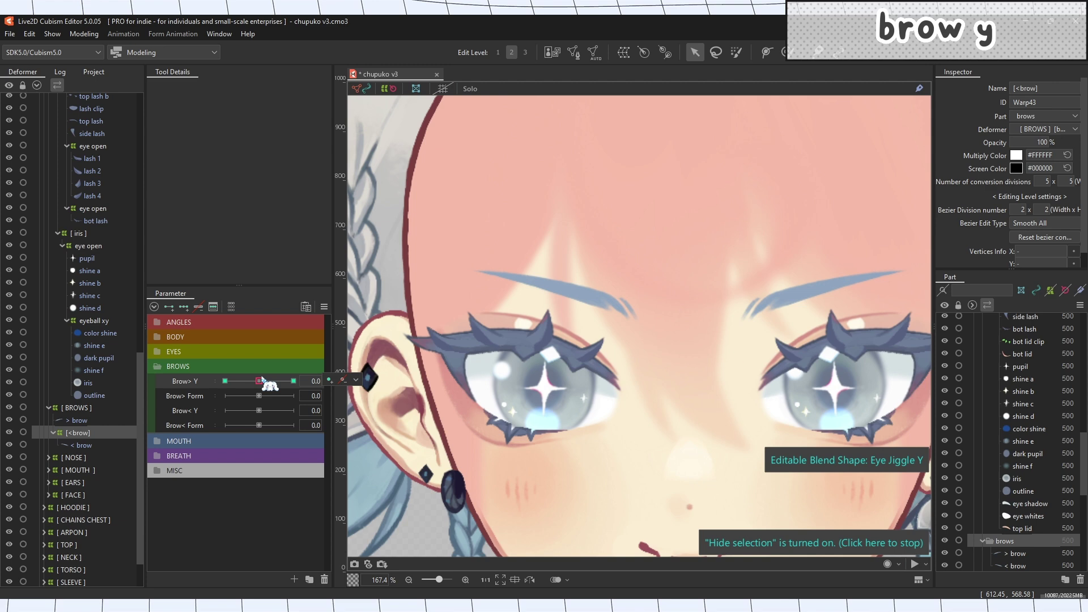
Select the [ eyelids ] deformer inside [ <EYE ] and give it three Brow> Y blend shape keys.
scroll(114, 226, "up", 6)
left_click(102, 212)
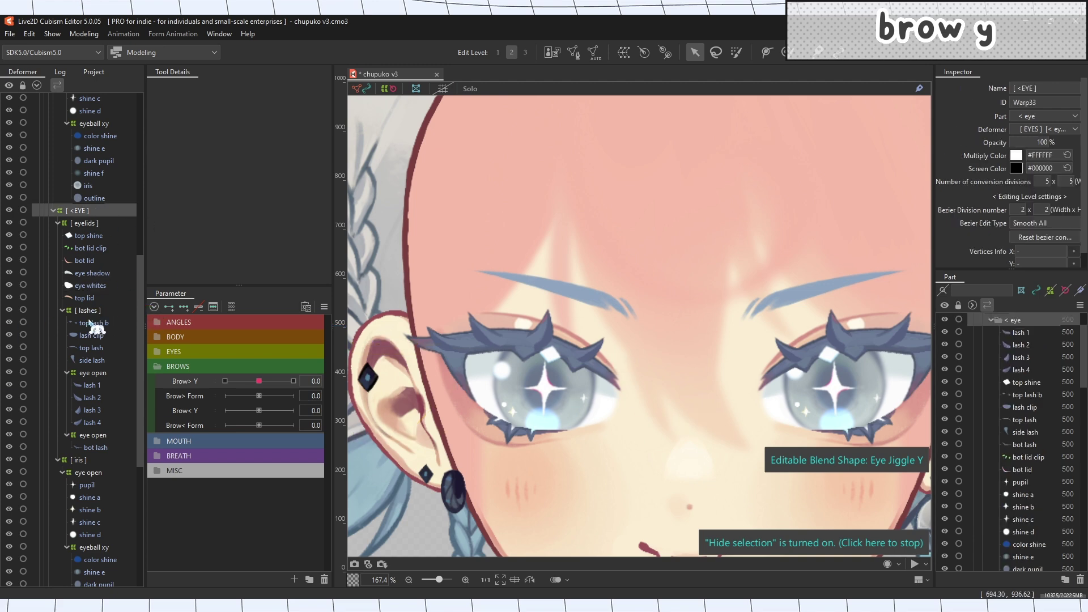
left_click(85, 223)
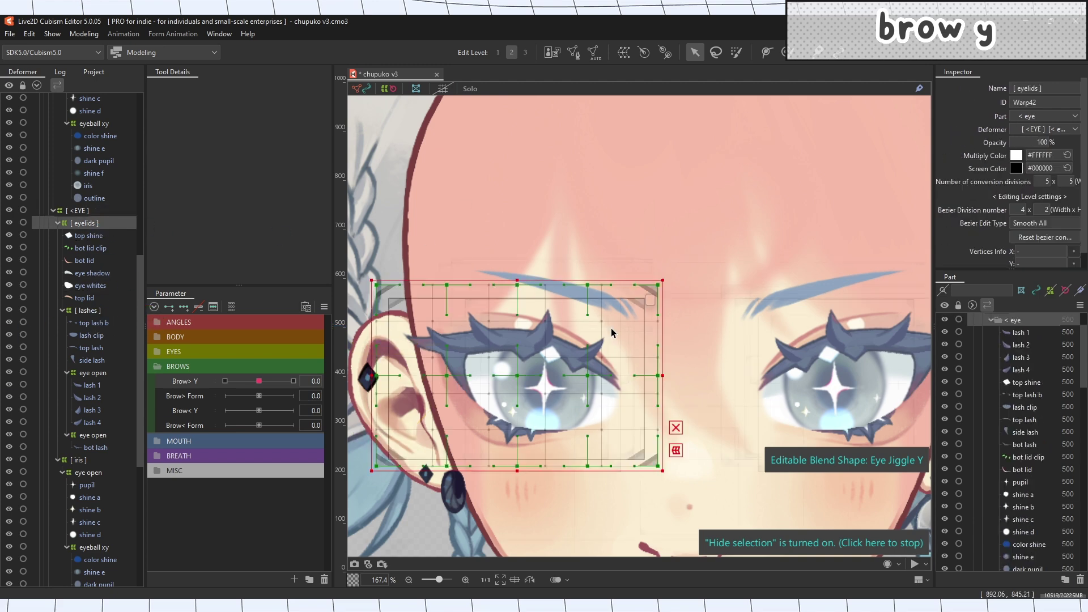
mouse_move(518, 379)
left_mouse_down()
mouse_move(534, 362)
mouse_move(505, 378)
mouse_move(529, 369)
left_mouse_up()
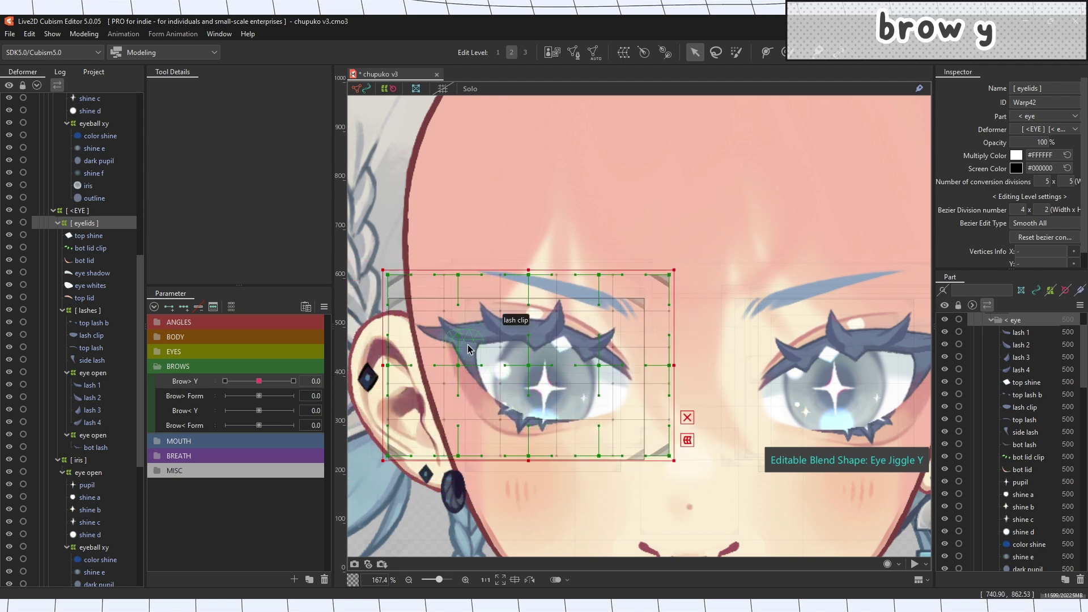
left_click(691, 420)
scroll(487, 434, "up", 2)
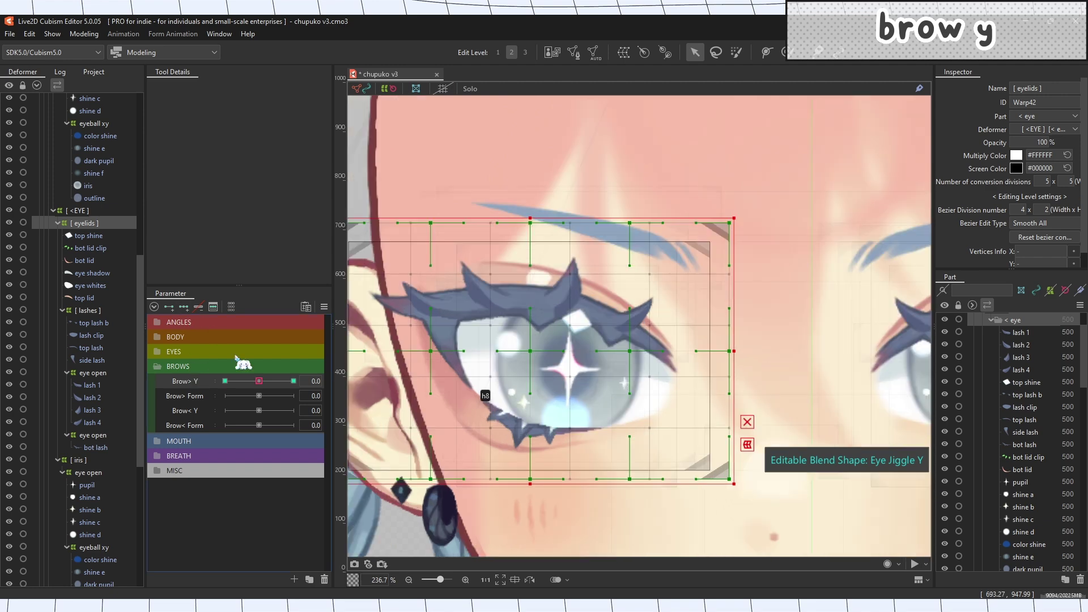
At Brow> Y 1.0, lift the upper middle of the [ eyelids ] deformer slightly with the deform brush.
left_click_drag(259, 381, 293, 381)
scroll(580, 185, "down", 2)
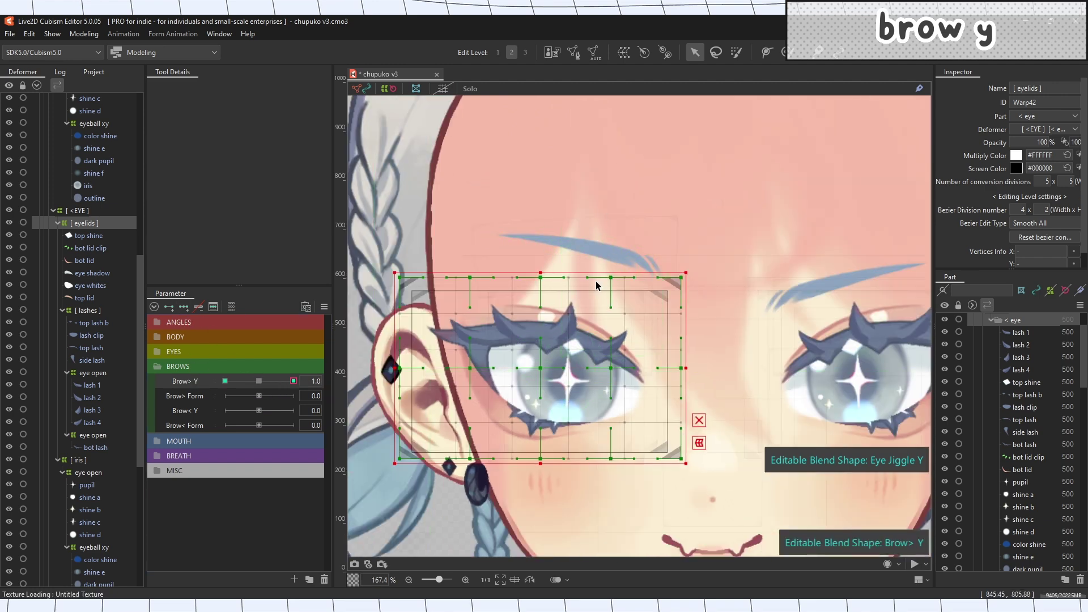
left_click(785, 52)
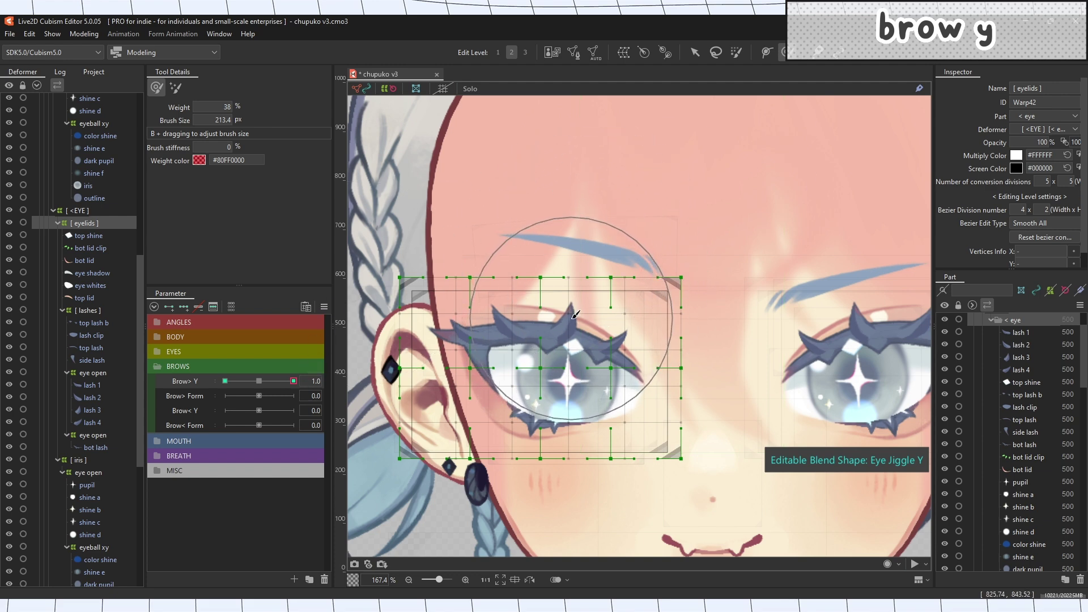
left_click_drag(575, 315, 568, 297)
left_click(695, 53)
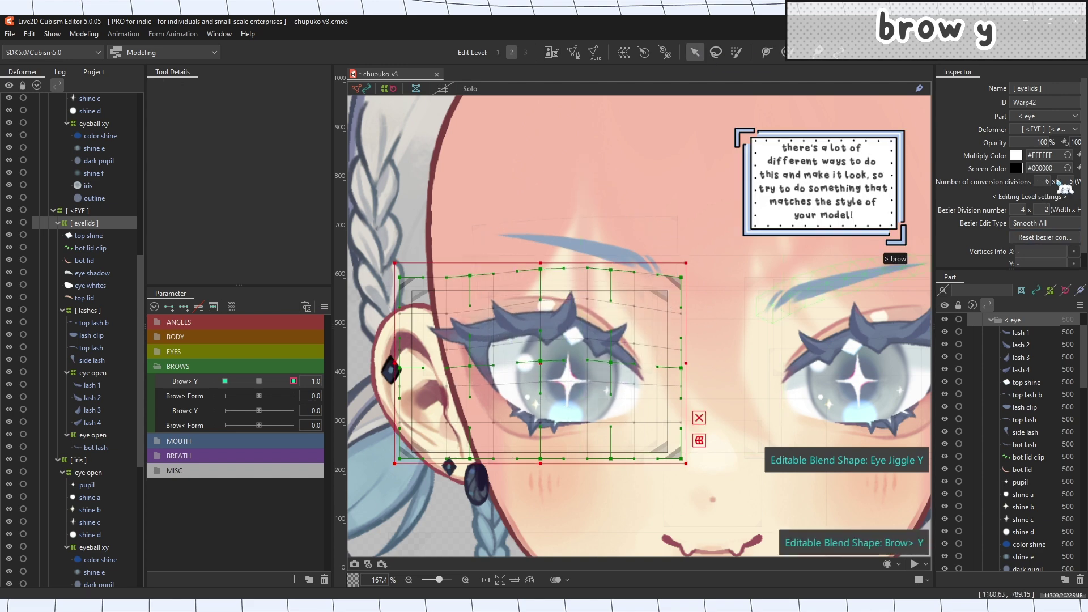
At Brow> Y -1.0, push the upper middle of the [ eyelids ] deformer down slightly with the deform brush.
left_click_drag(293, 381, 224, 381)
left_click(786, 52)
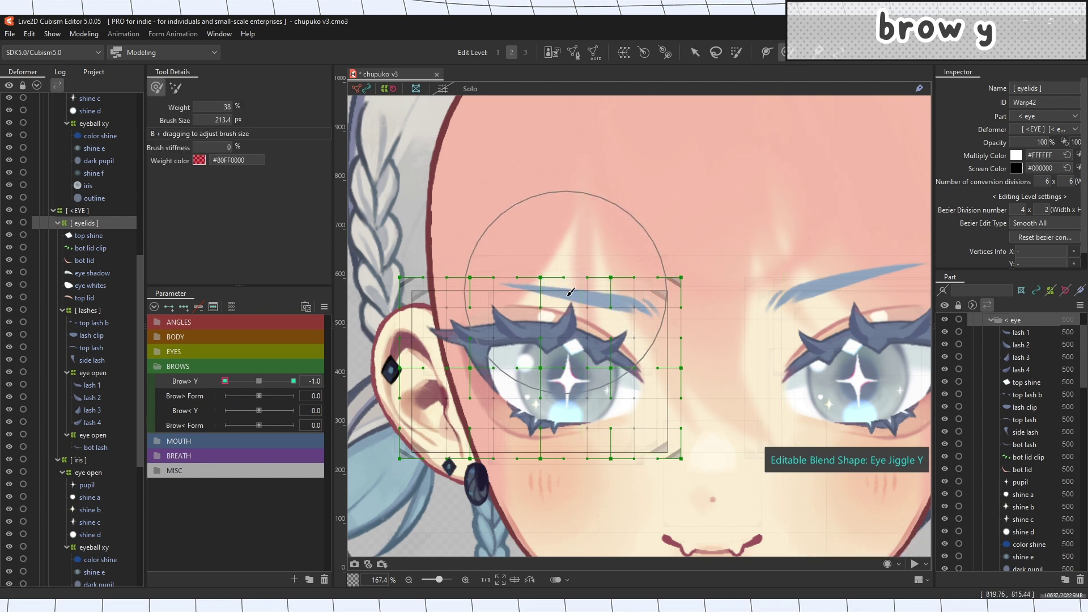
left_click_drag(567, 289, 566, 321)
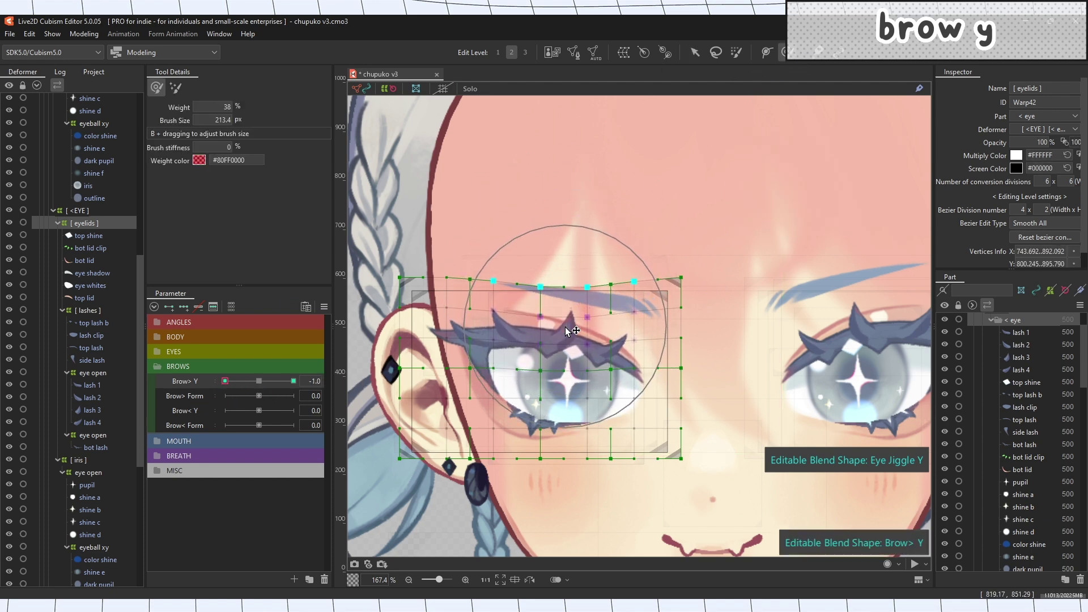
key("v")
left_click(563, 352)
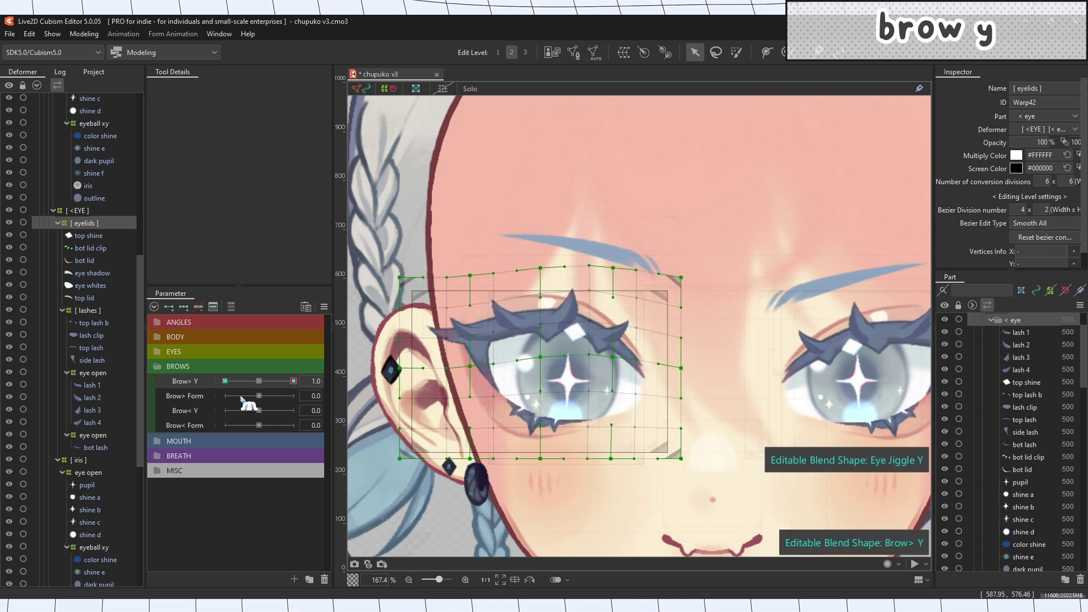
mouse_move(225, 380)
left_mouse_down()
mouse_move(303, 379)
mouse_move(228, 389)
left_mouse_up()
Reset the [ eyelids ] deformer's three lower point rows at Brow> Y 1.0 to their Brow> Y 0 positions and preview the motion.
left_click_drag(294, 387, 258, 382)
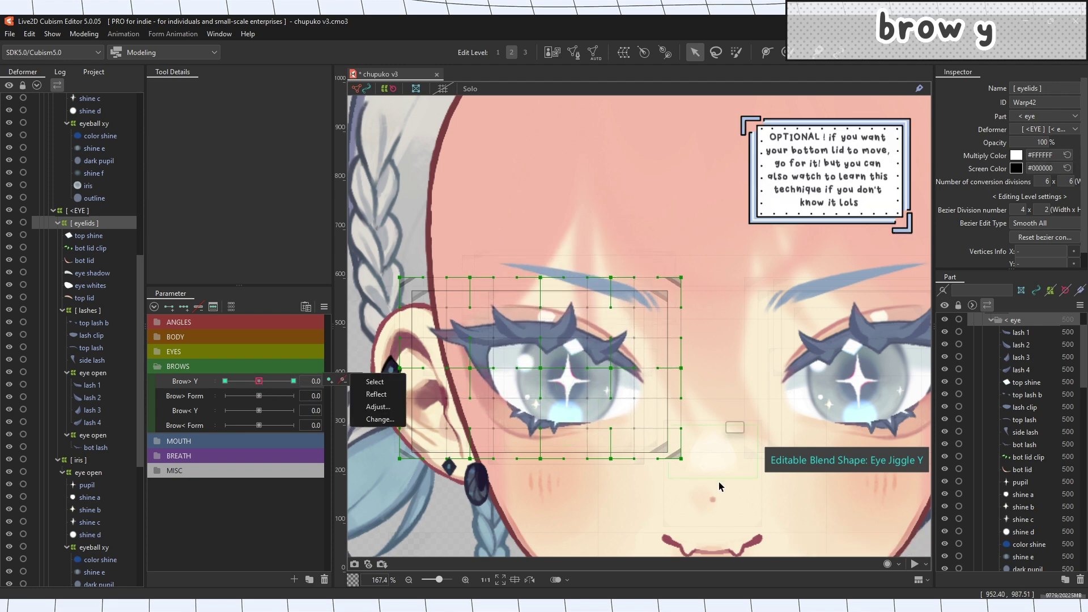
left_click_drag(714, 491, 383, 392)
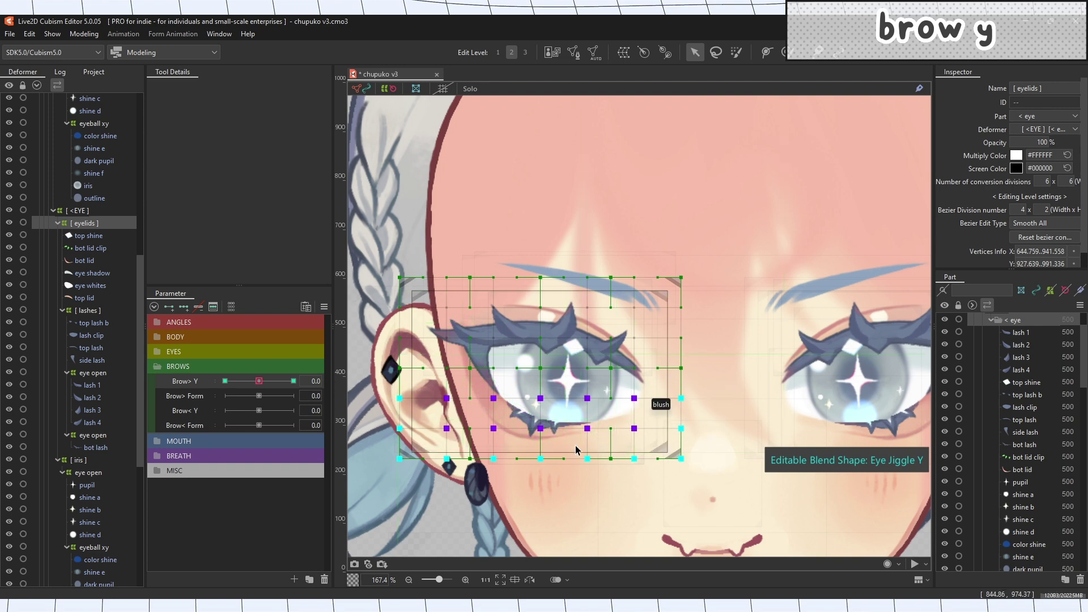
left_click_drag(259, 383, 293, 385)
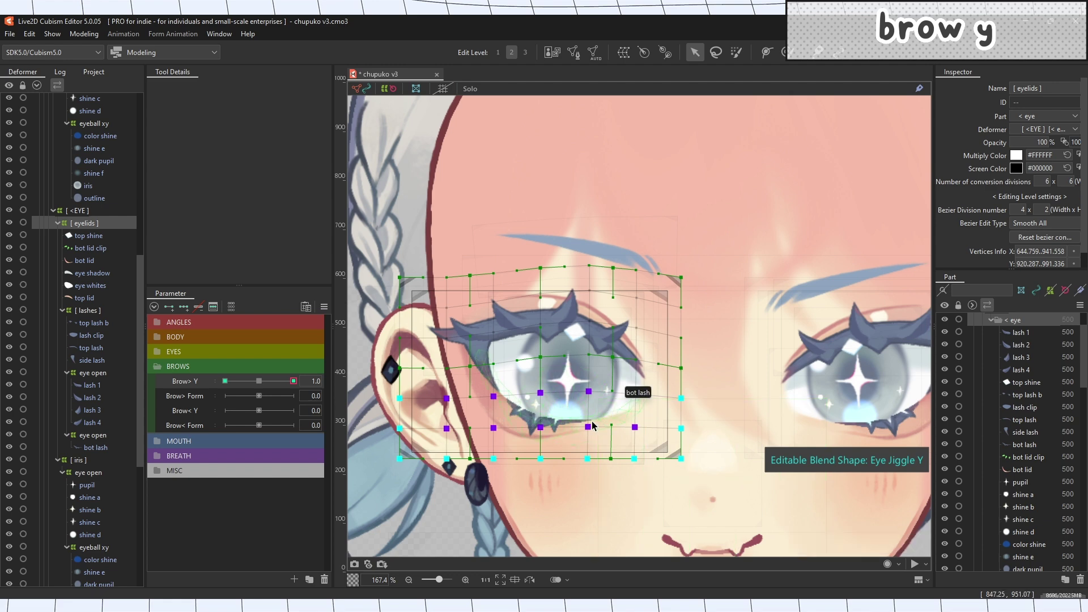
key("ctrl+z")
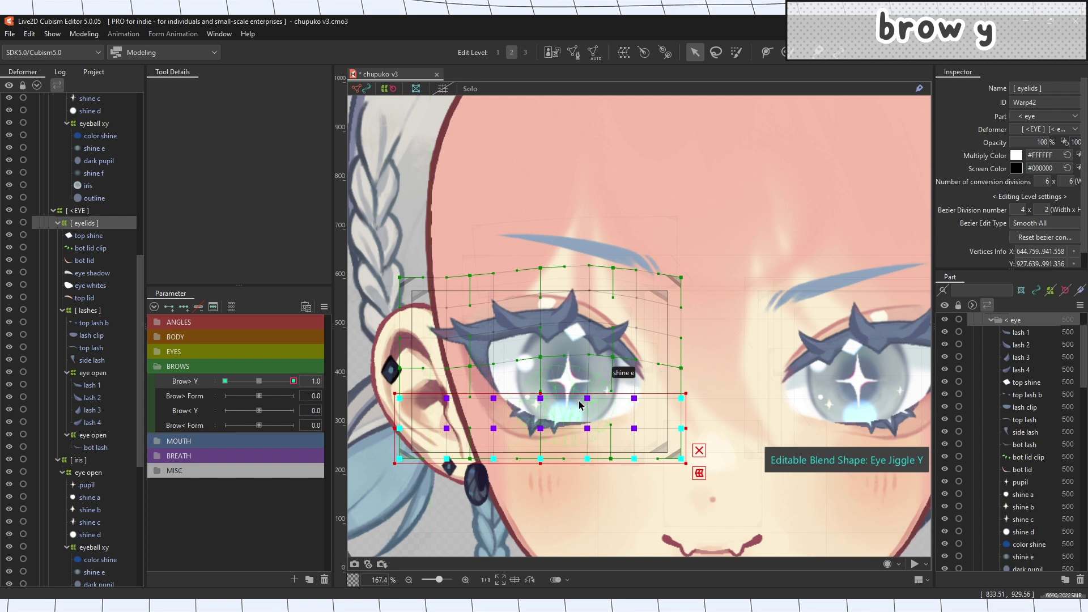
key("ctrl+t")
left_click(258, 381)
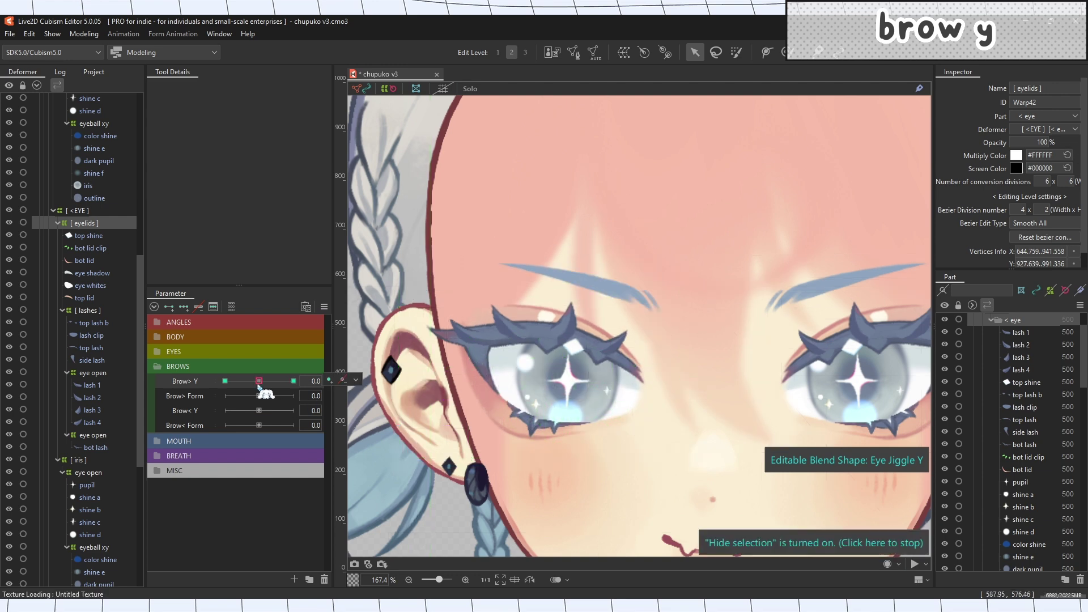
left_click_drag(259, 381, 298, 392)
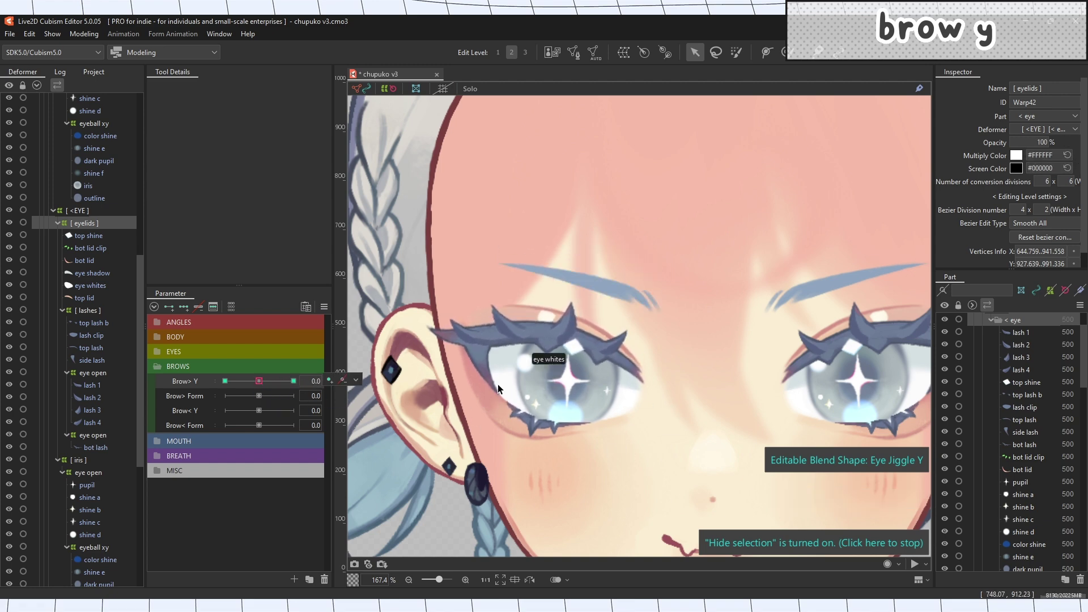
right_click(264, 386)
Reset the same three lower point rows at Brow> Y -1.0 to their default positions and preview the eyelid movement up to 1.0.
key("ctrl+t")
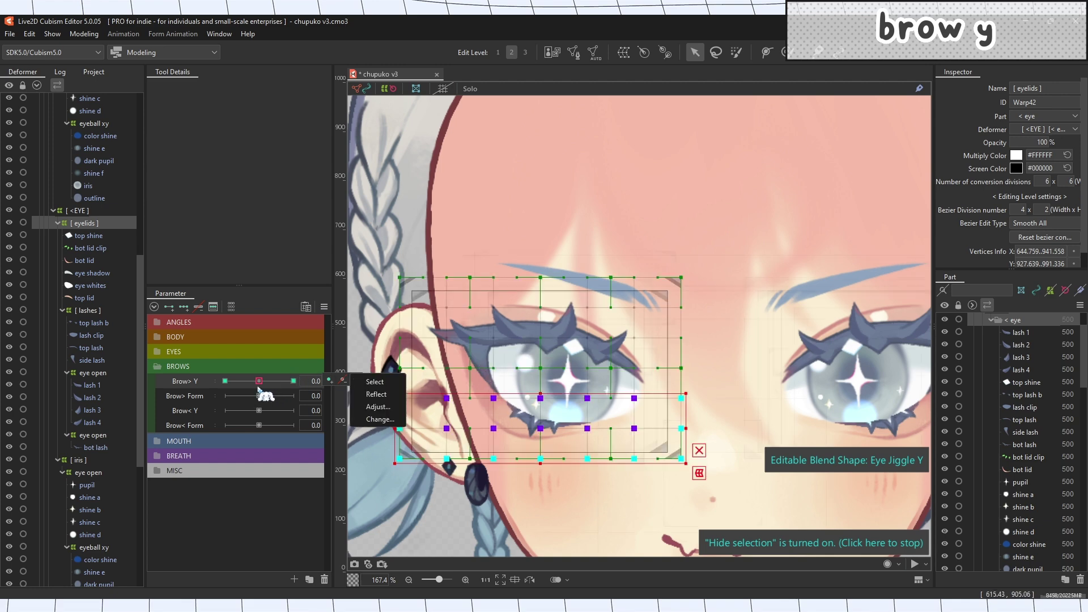
left_click_drag(259, 386, 227, 391)
right_click(343, 379)
left_click(609, 399)
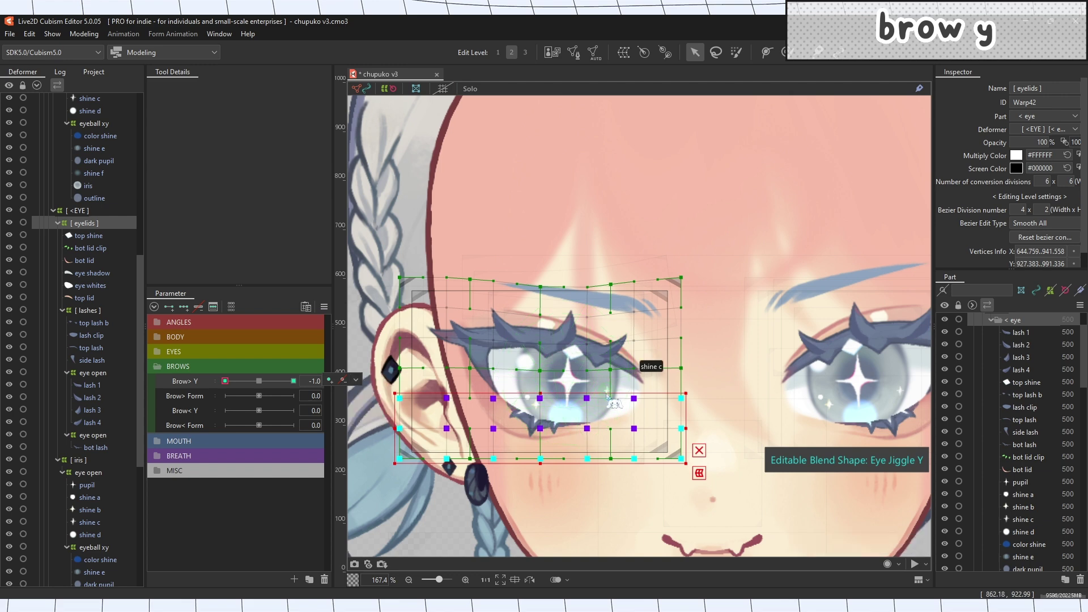
key("ctrl+t")
left_click_drag(225, 382, 303, 391)
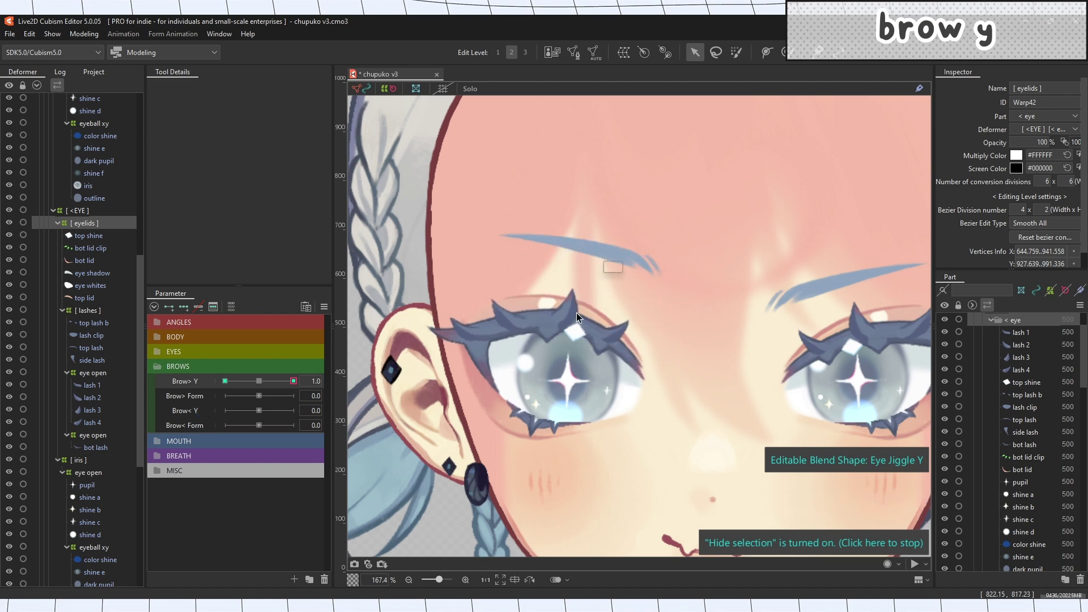
scroll(580, 322, "up", 2)
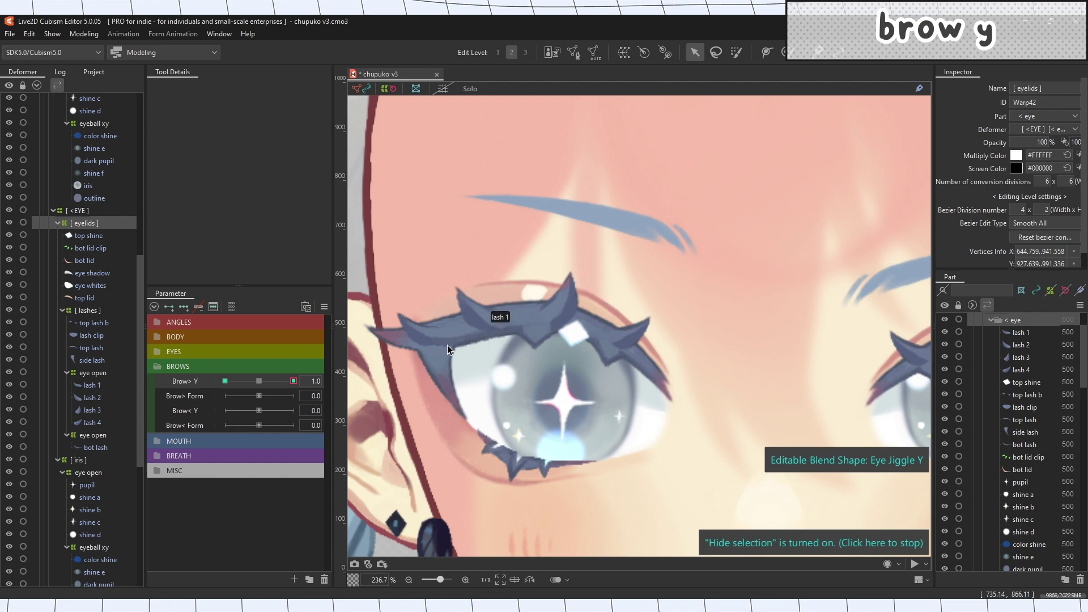
scroll(447, 345, "down", 2)
Give the top lid art mesh Brow> Y keys and tweak its shape at 1.0 with the deform brush.
left_click(495, 315)
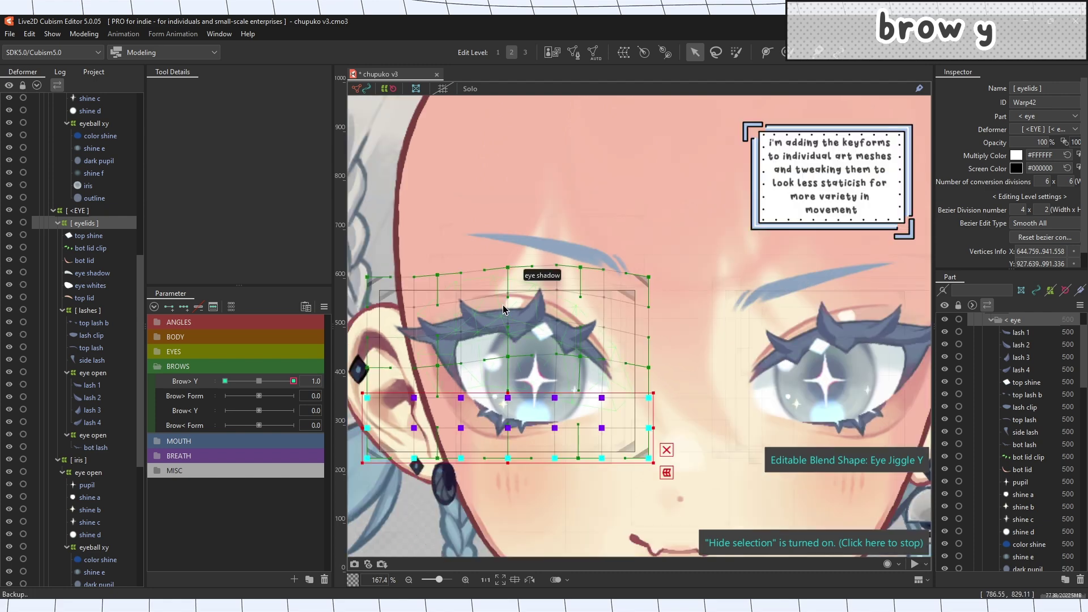
key("b")
left_click_drag(535, 325, 536, 337)
key("v")
left_click(90, 297)
key("b")
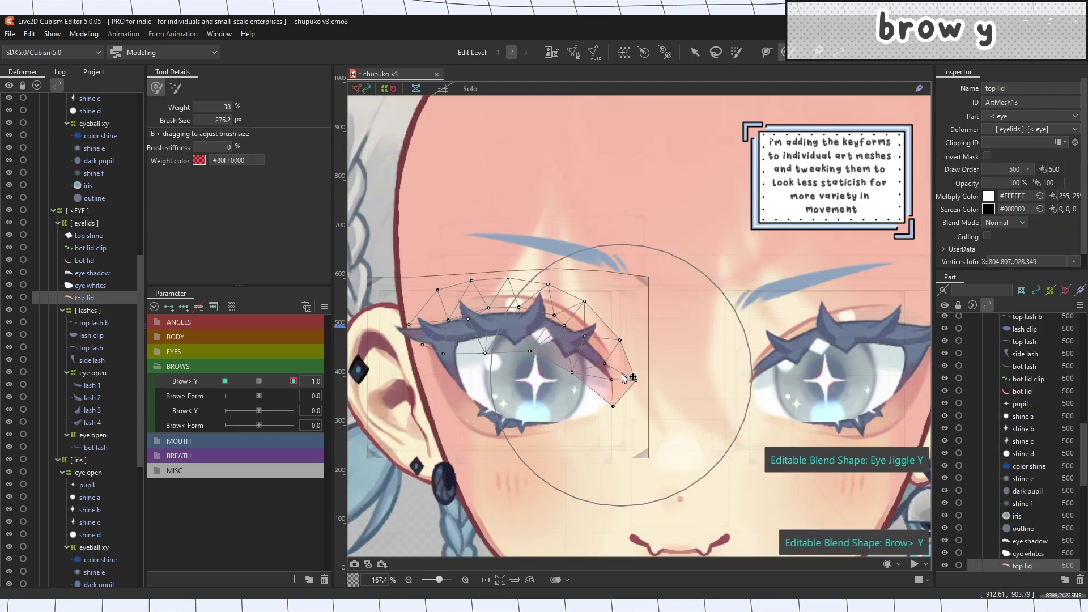
key("ctrl+t")
key("ctrl+t")
left_click_drag(607, 343, 553, 343)
key("ctrl+t")
Sweep Brow> Y between -1.0 and 1.0 with the selection display hidden to check the combined brow and eyelid movement.
mouse_move(293, 380)
left_mouse_down()
mouse_move(160, 396)
mouse_move(293, 381)
mouse_move(246, 391)
left_mouse_up()
left_click(93, 372)
key("v")
left_click(491, 360)
key("ctrl+t")
scroll(491, 360, "up", 2)
key("ctrl+t")
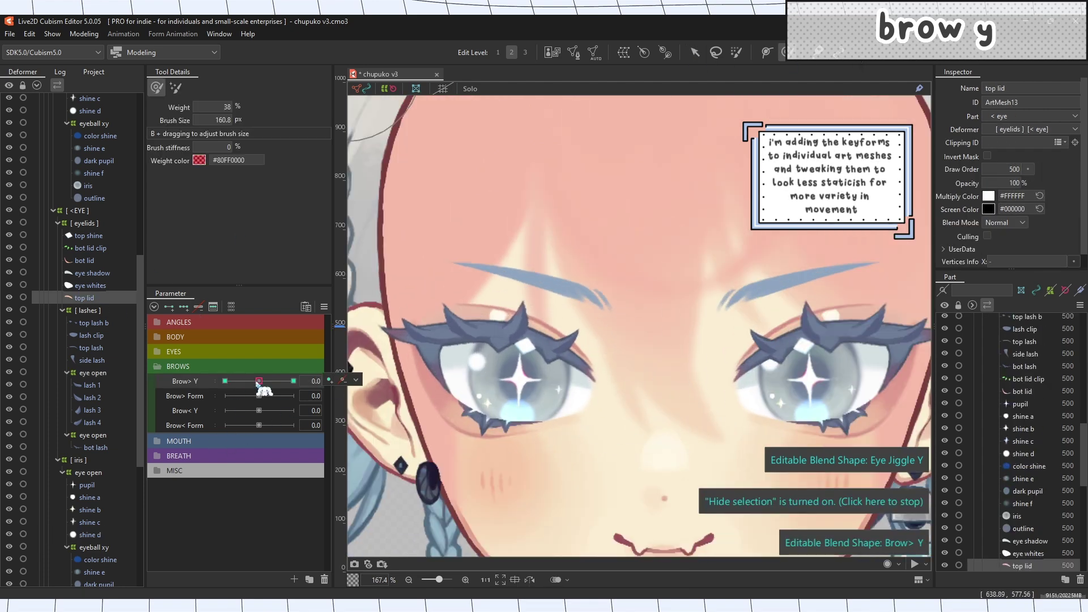
left_click_drag(260, 383, 294, 380)
key("ctrl+t")
key("ctrl+t")
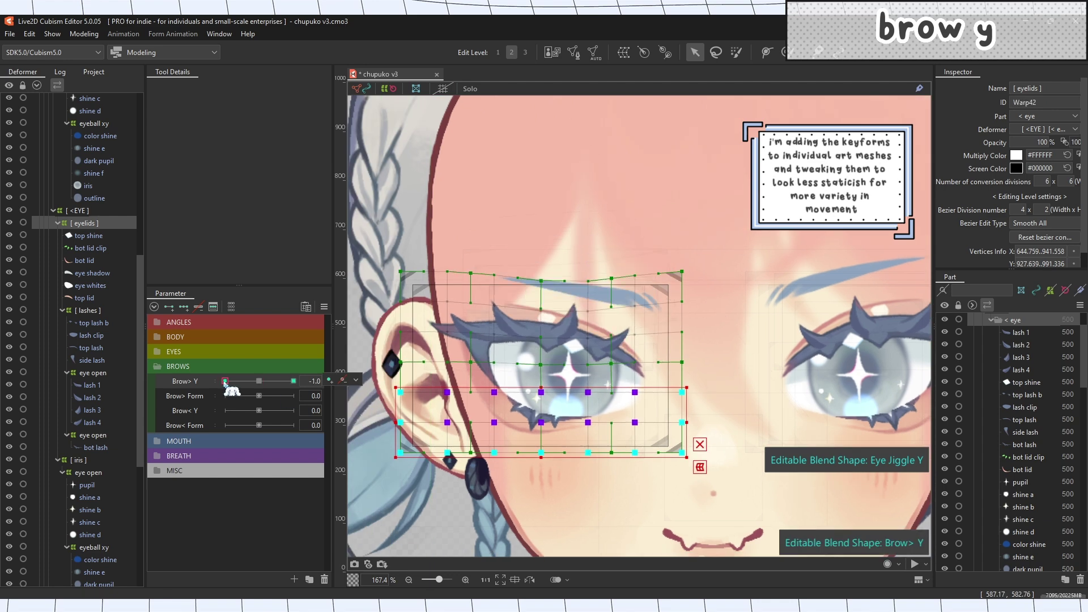
key("ctrl+h")
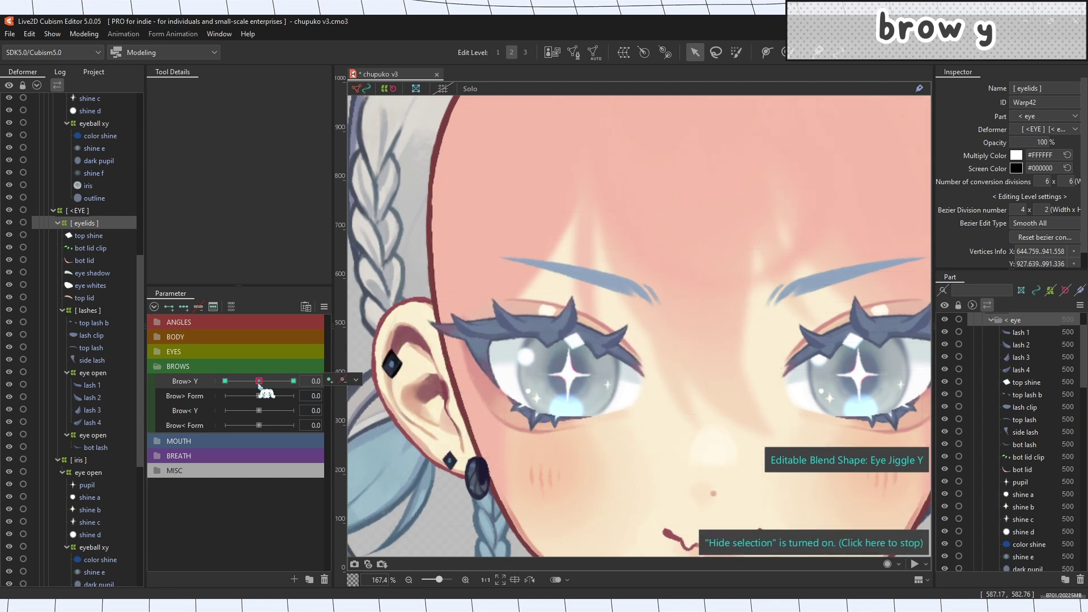
left_click_drag(260, 386, 213, 394)
left_click_drag(146, 398, 283, 395)
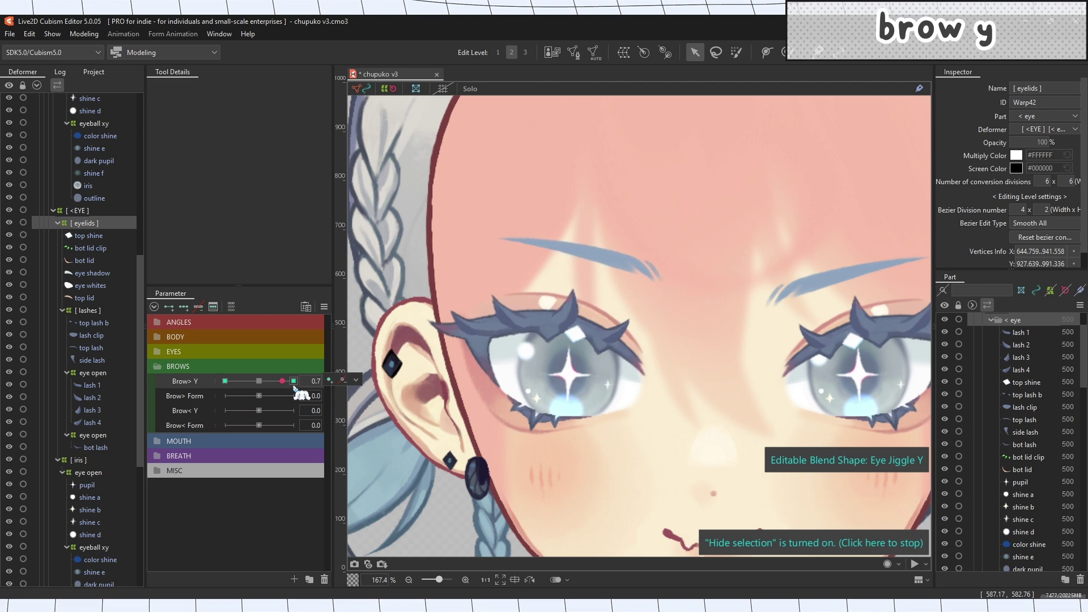
left_click(259, 380)
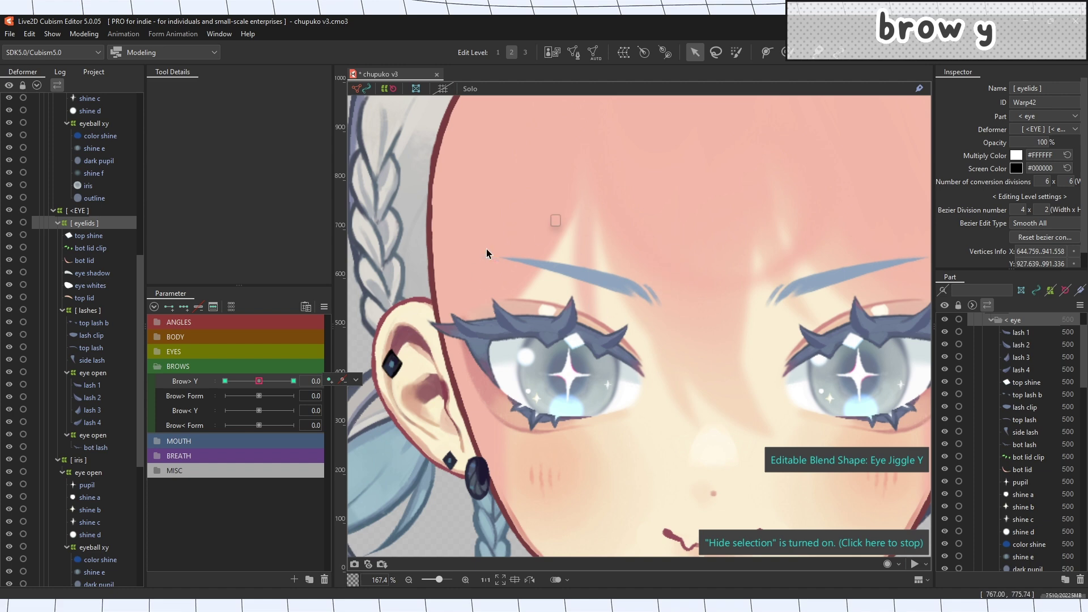
left_click_drag(259, 381, 295, 386)
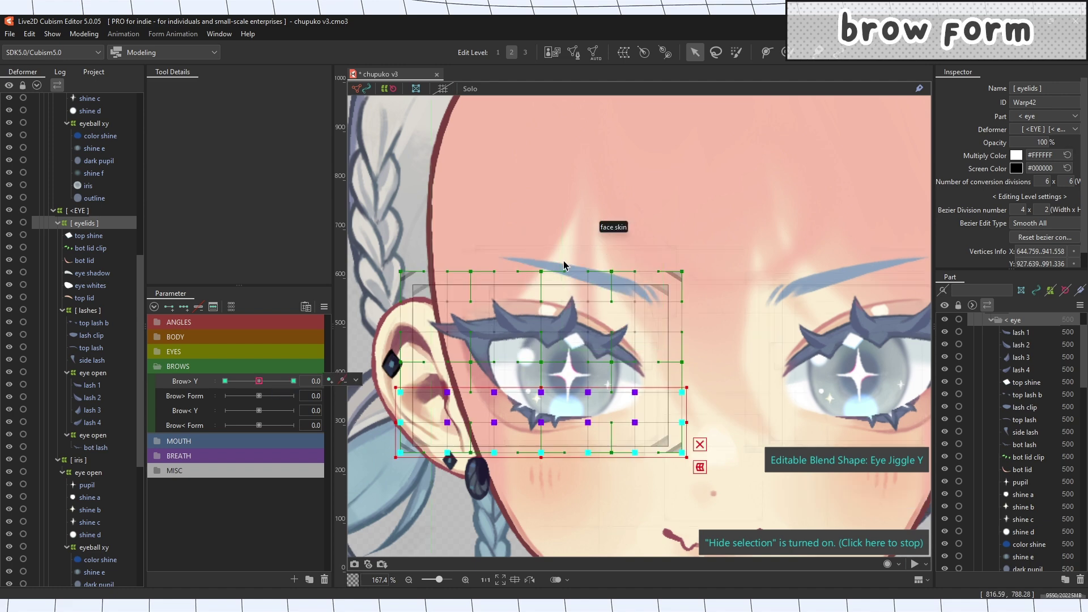
Give the [<brow] deformer three Brow> Form blend shape keys and set its Bezier divisions to 3 x 2.
left_click(605, 263)
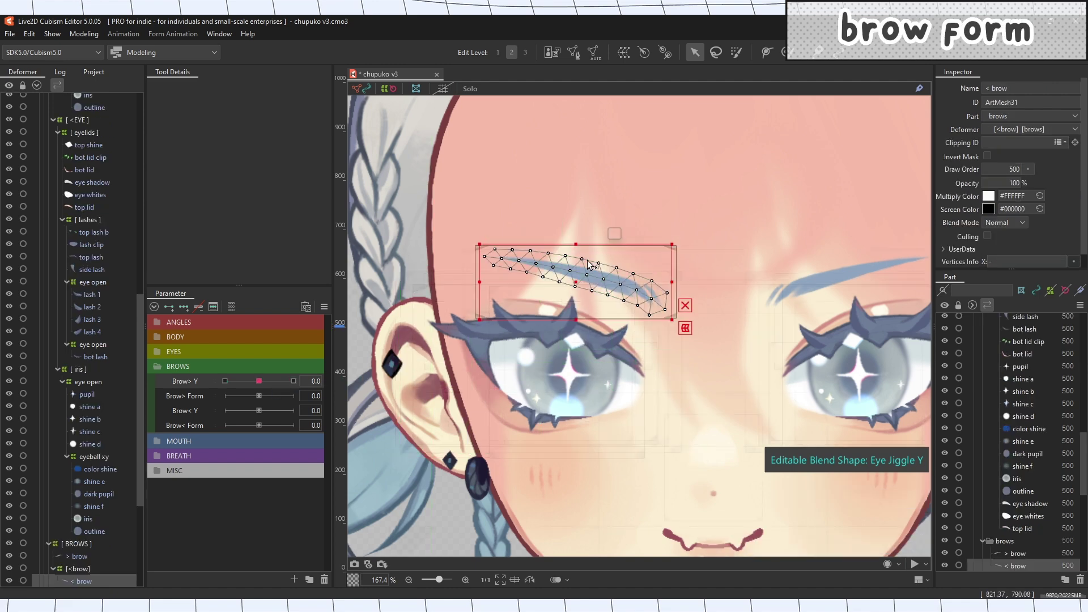
left_click(79, 569)
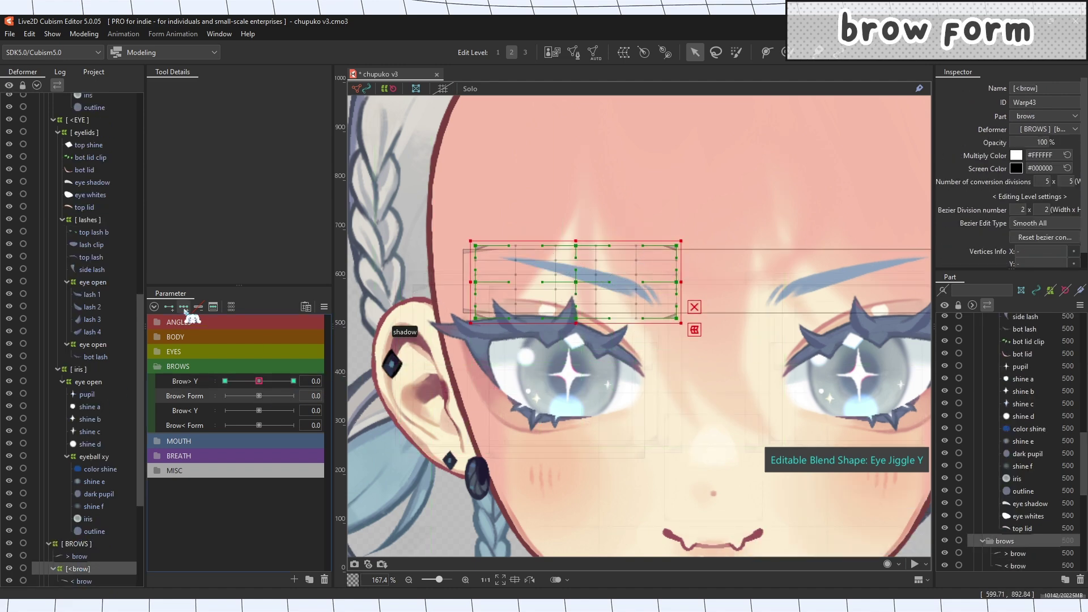
left_click_drag(267, 396, 294, 395)
scroll(525, 321, "down", 2)
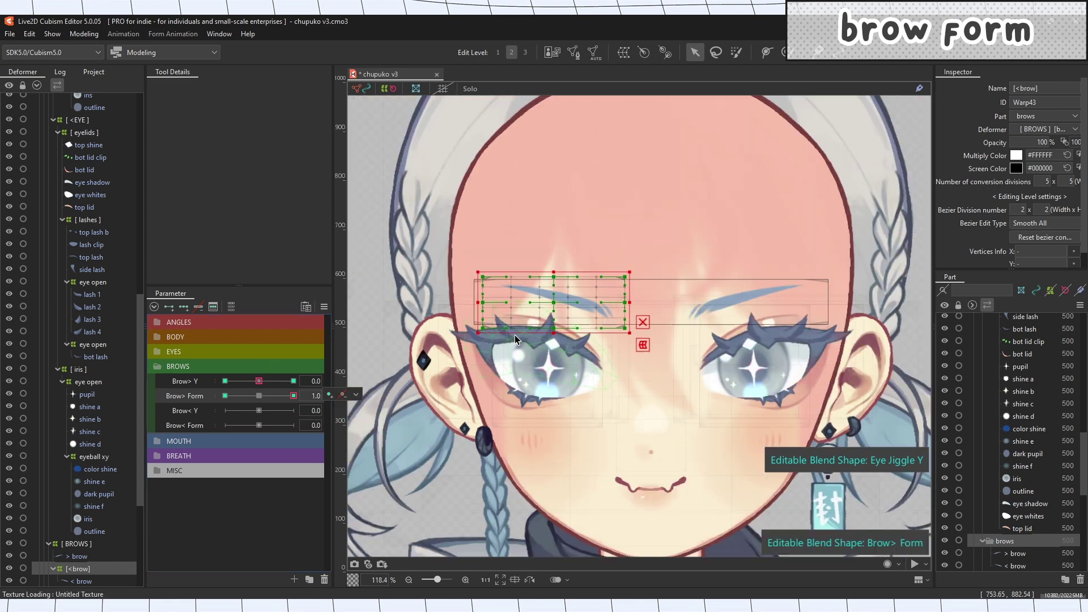
scroll(530, 311, "up", 4)
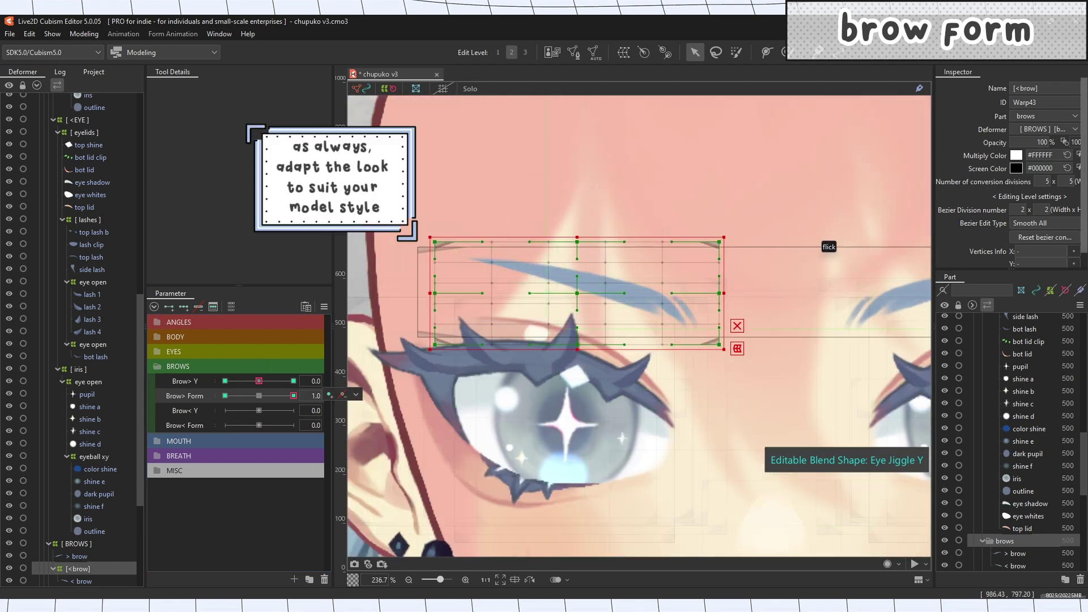
left_click_drag(1022, 209, 1036, 209)
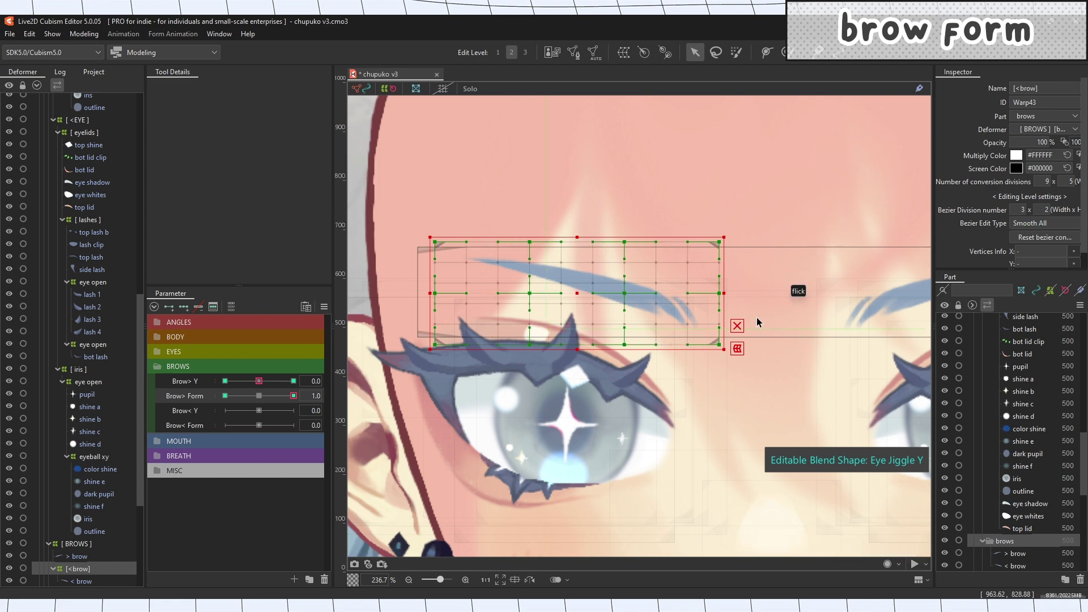
Arch the [<brow] deformer upward at Brow> Form 1.0 using a three-point temporary deform path and apply it.
key("t")
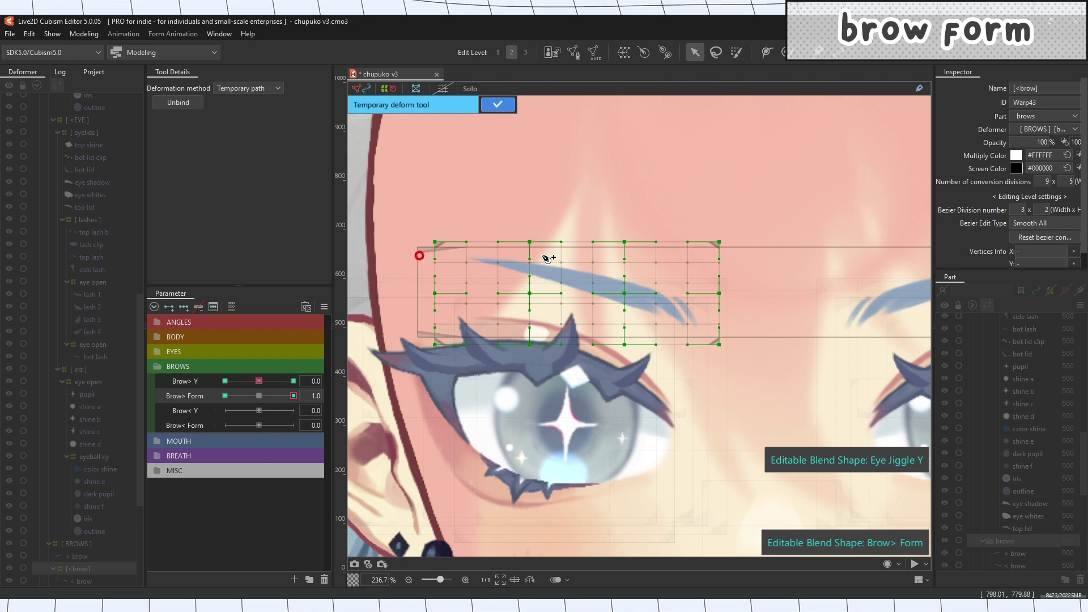
left_click(640, 298)
left_click(733, 348)
left_click_drag(641, 298, 638, 250)
left_click_drag(733, 348, 735, 322)
key("ctrl+t")
key("ctrl+t")
key("ctrl+t")
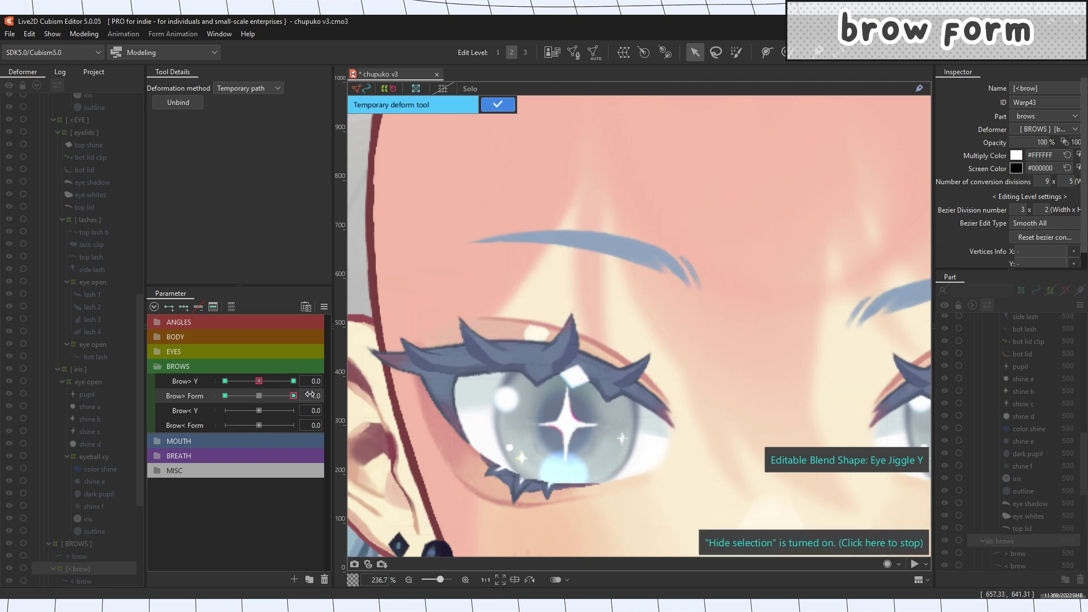
key("Return")
key("ctrl+t")
Bend the [<brow] deformer downward at Brow> Form -1.0 with a temporary deform path and apply it.
left_click_drag(293, 395, 225, 396)
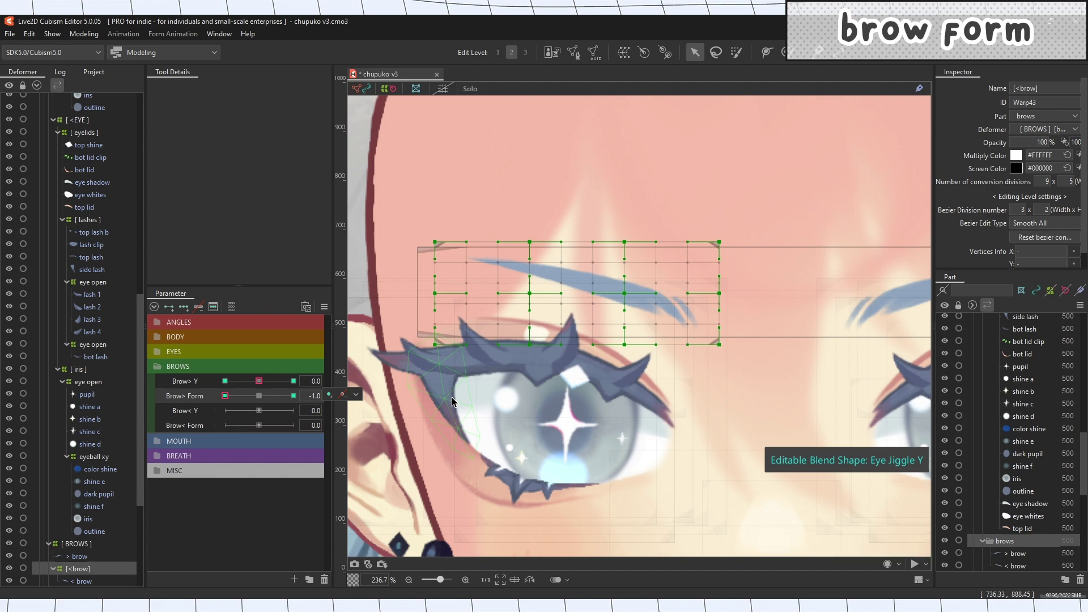
key("t")
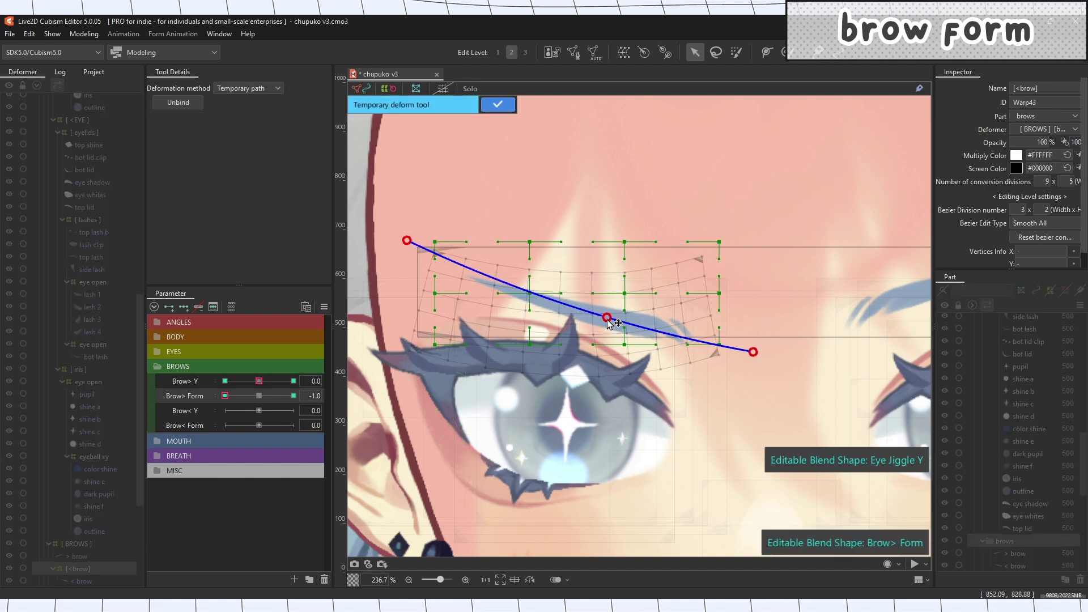
left_click_drag(753, 352, 756, 342)
key("Return")
key("ctrl+t")
Move the [<brow] deformer slightly up at Brow> Form -1.0 and compare it at Brow> Y 0.0 and -1.0.
left_click_drag(298, 396, 216, 404)
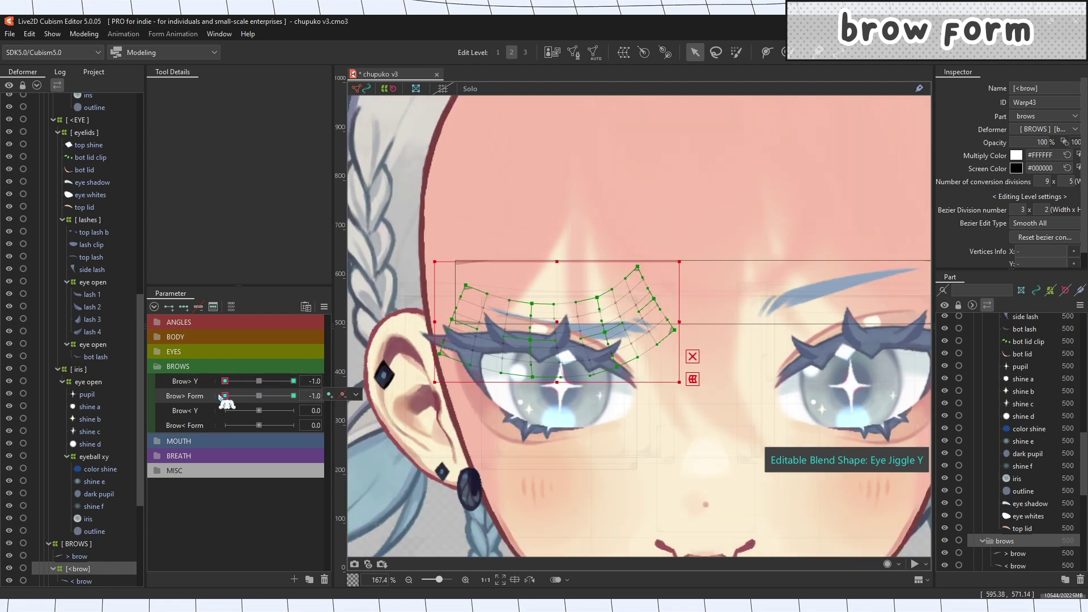
left_click(260, 381)
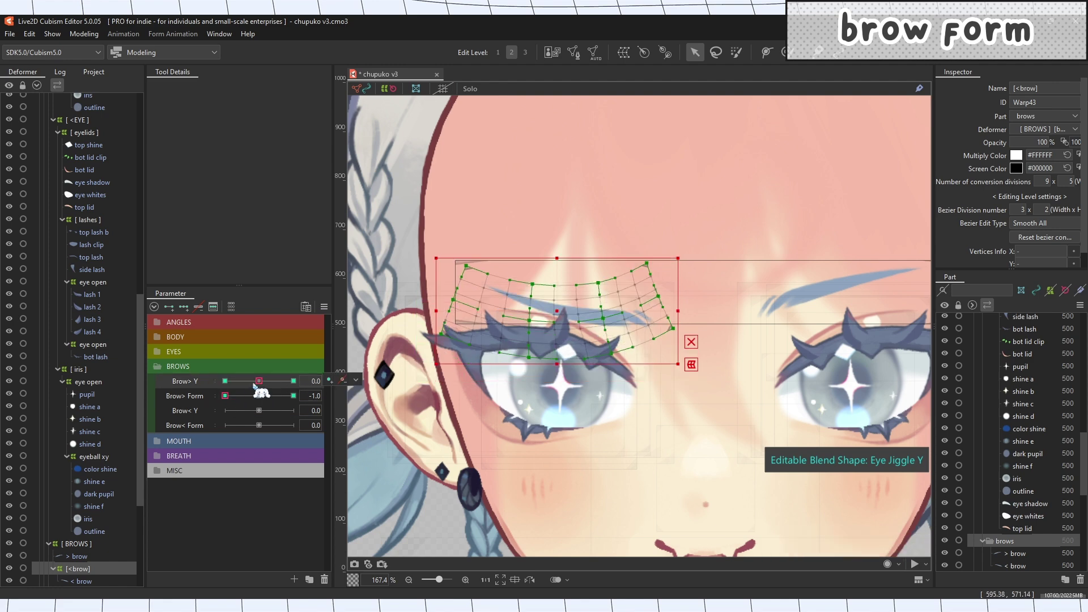
left_click(226, 396)
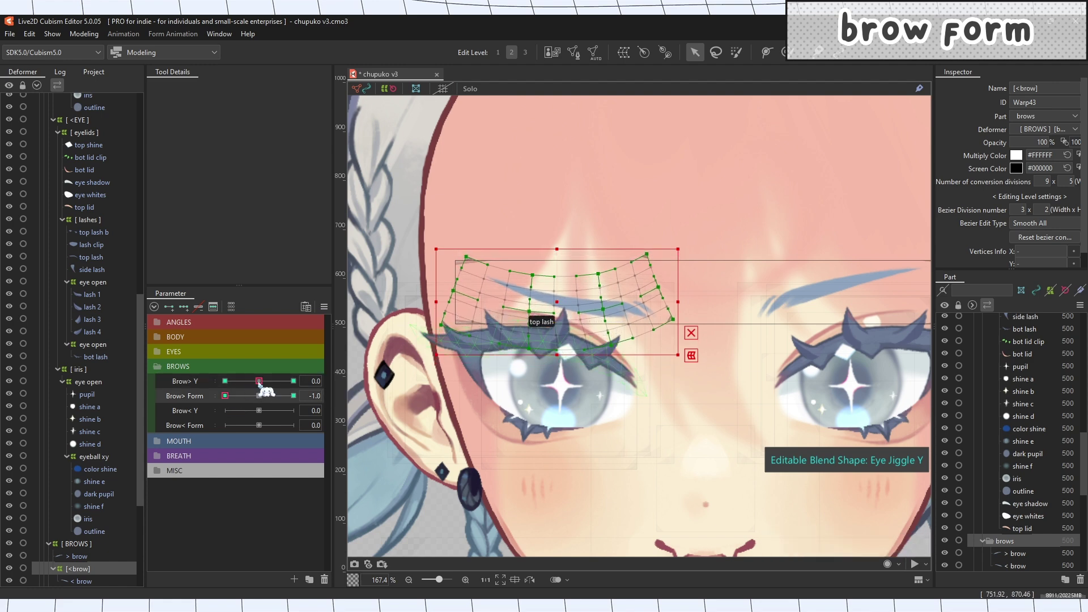
left_click(225, 380)
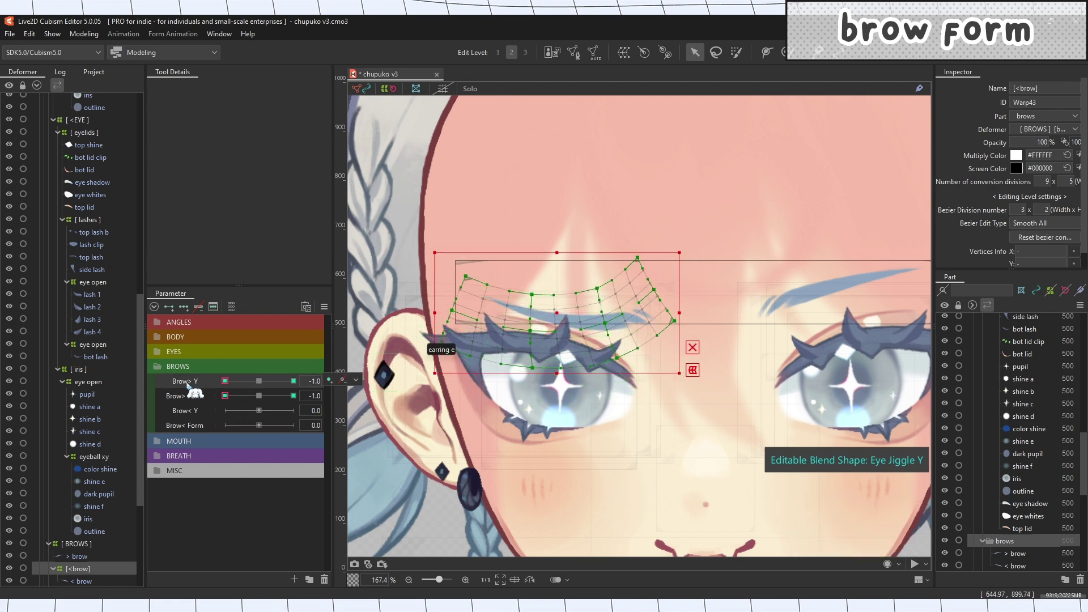
Lift the brow's inner end with the deform brush at Brow> Y 0.0 and Form -1.0, and preview the Form movement.
left_click(259, 381)
left_click_drag(259, 395, 193, 397)
key("b")
left_click_drag(669, 305, 670, 283)
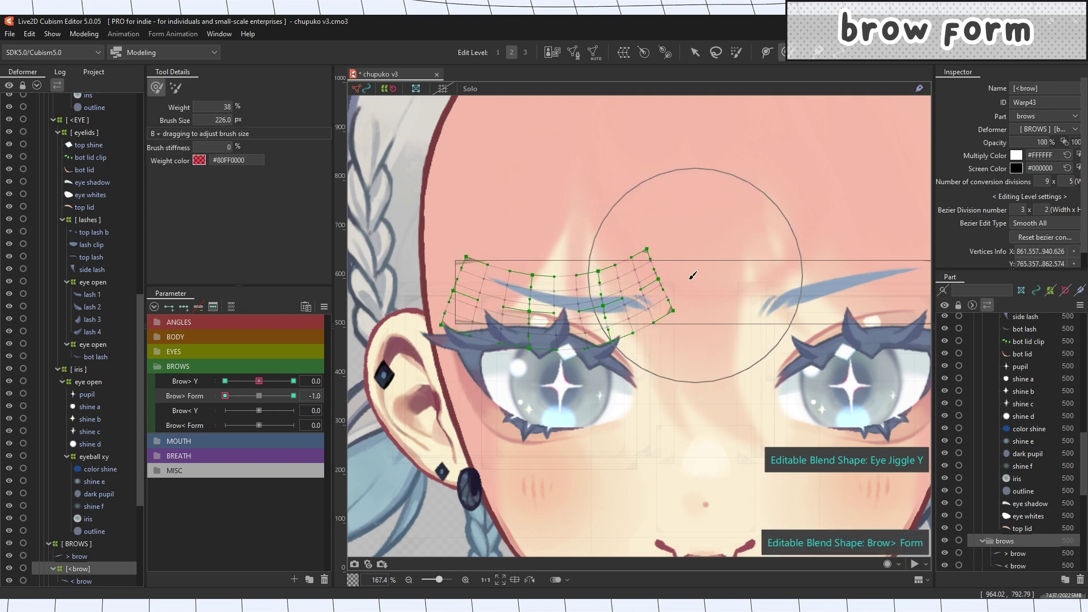
left_click(258, 395)
key("ctrl+t")
mouse_move(259, 395)
left_mouse_down()
mouse_move(231, 407)
mouse_move(289, 399)
mouse_move(259, 395)
left_mouse_up()
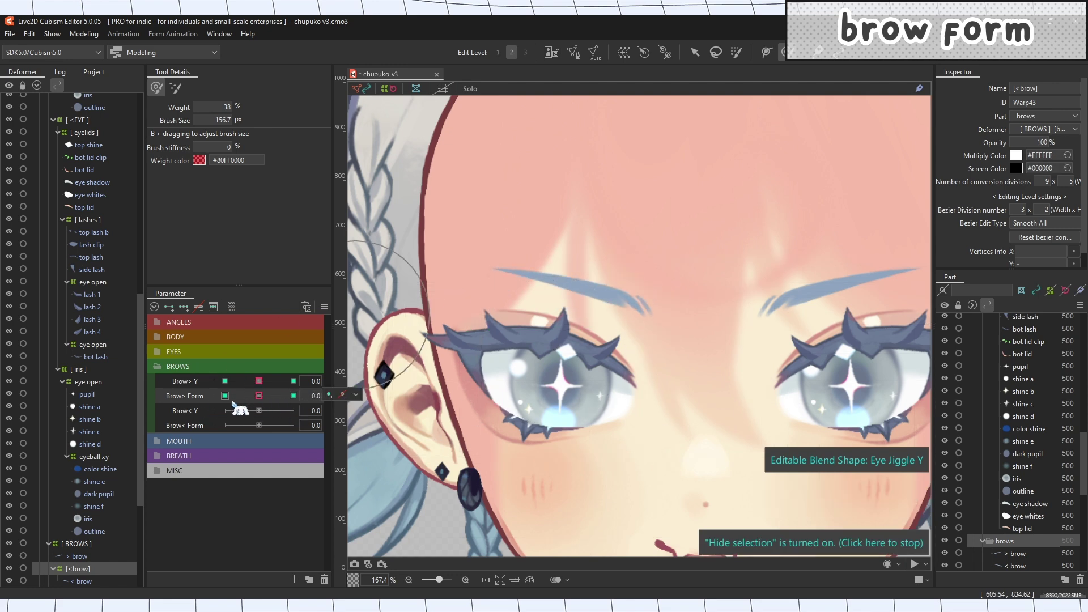
Give the eyelids Brow> Form blend shape keys and adjust the lid shape at -1.0 with the deform brush.
left_click(694, 53)
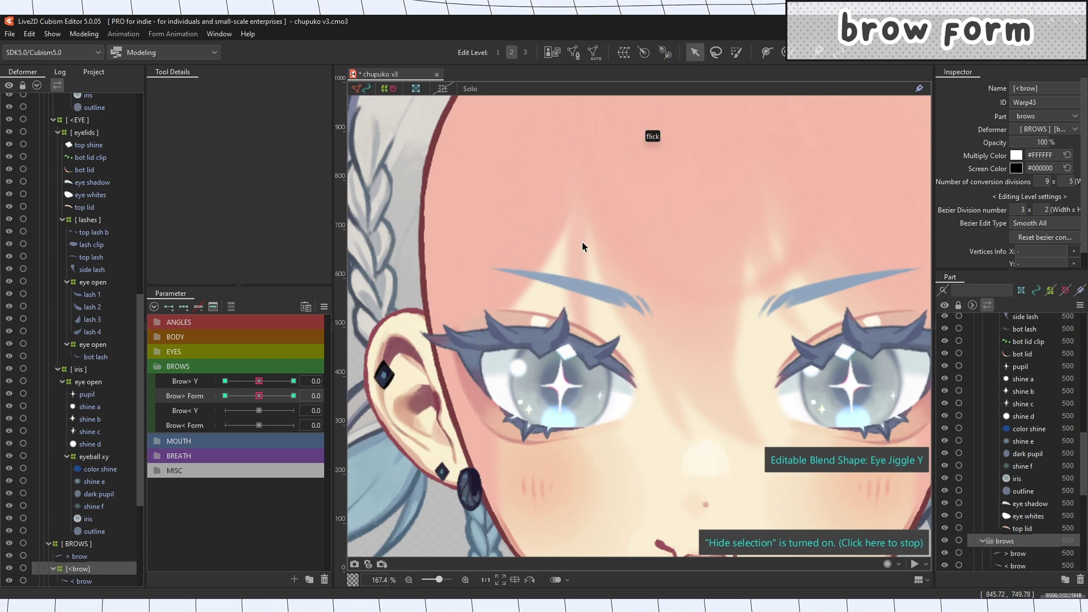
left_click(582, 258)
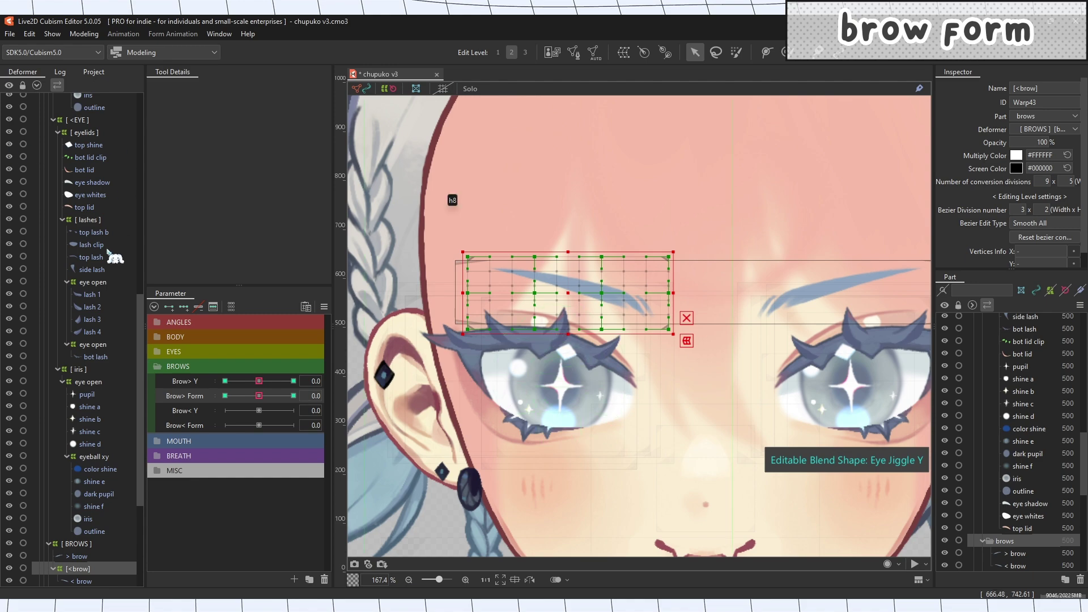
left_click(85, 132)
mouse_move(259, 395)
left_mouse_down()
mouse_move(301, 396)
mouse_move(225, 395)
left_mouse_up()
left_click(589, 315)
key("b")
key("ctrl+t")
left_click_drag(564, 284, 581, 282)
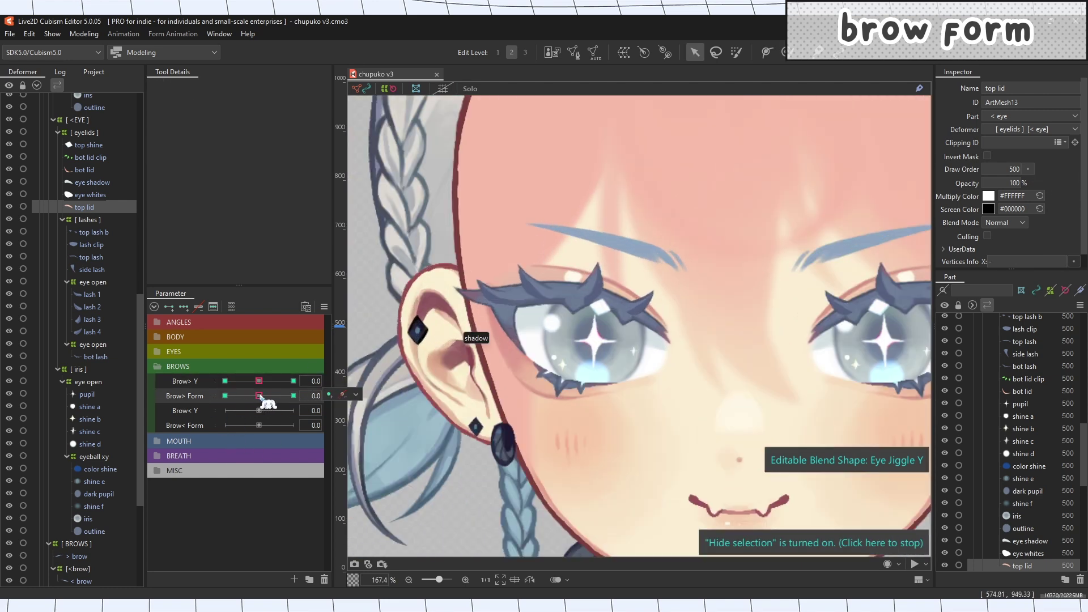
Sweep Brow> Y and Brow> Form between -1.0 and 1.0 with the selection display hidden to check the combined brow and eyelid movement.
left_click_drag(259, 395, 224, 411)
left_click(258, 395)
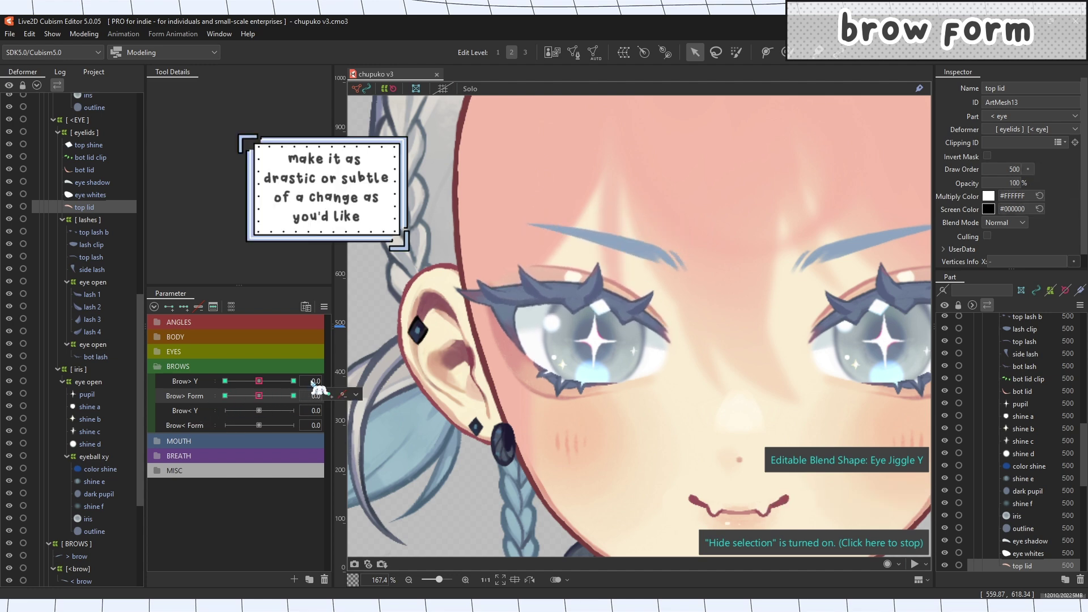
left_click(293, 381)
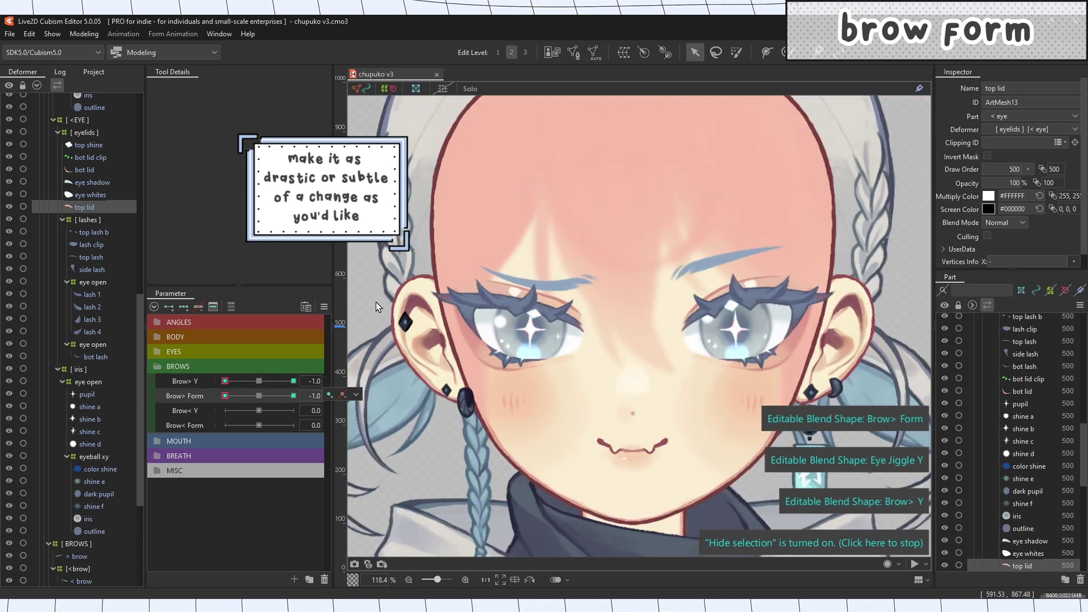
left_click_drag(375, 306, 371, 307)
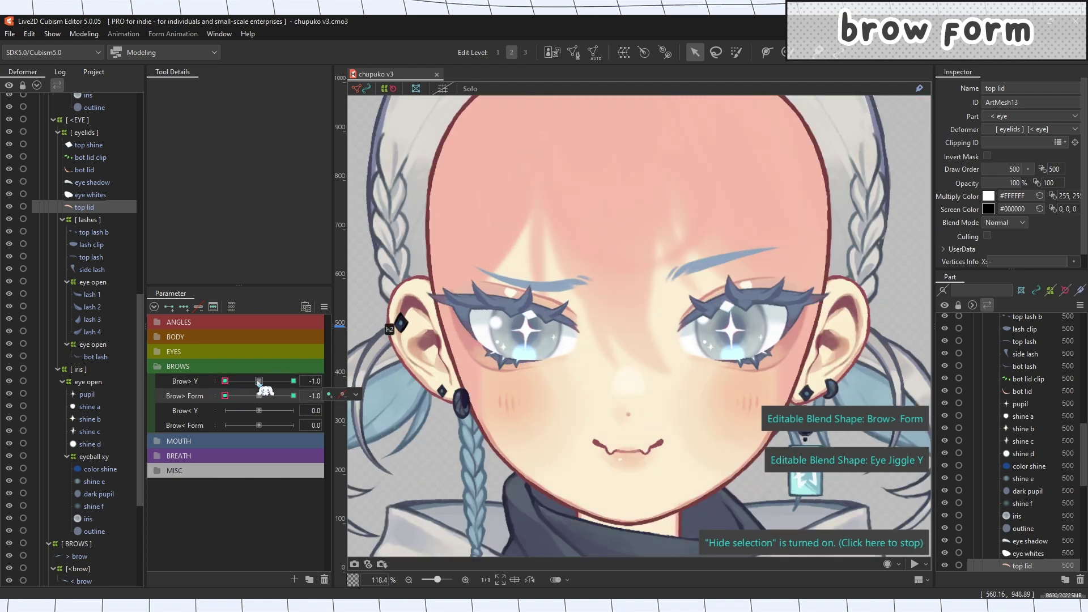
left_click_drag(258, 381, 326, 382)
left_click_drag(231, 395, 374, 398)
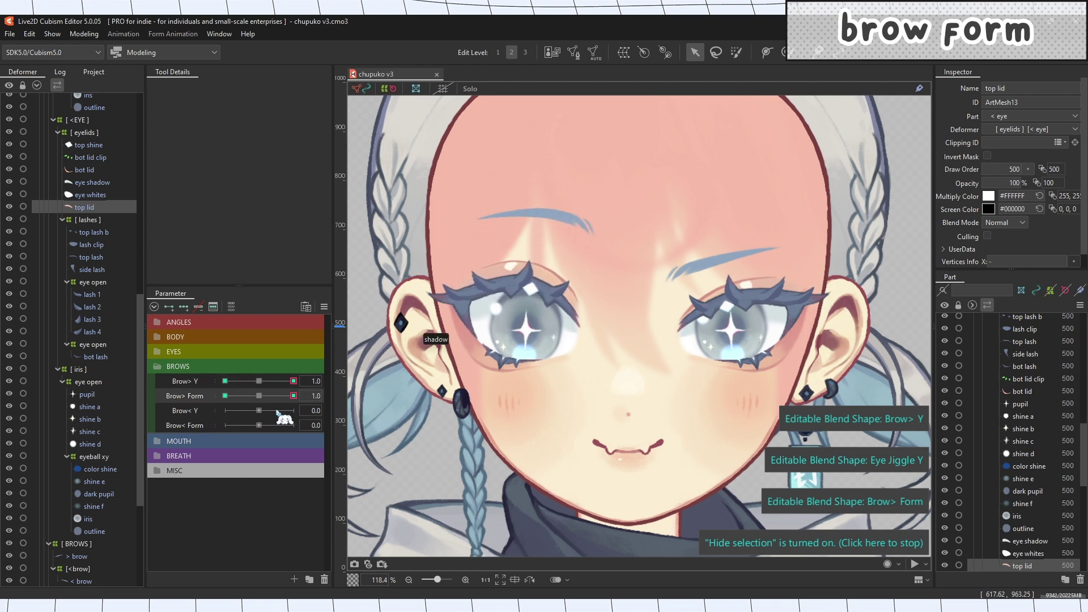
left_click_drag(289, 394, 176, 400)
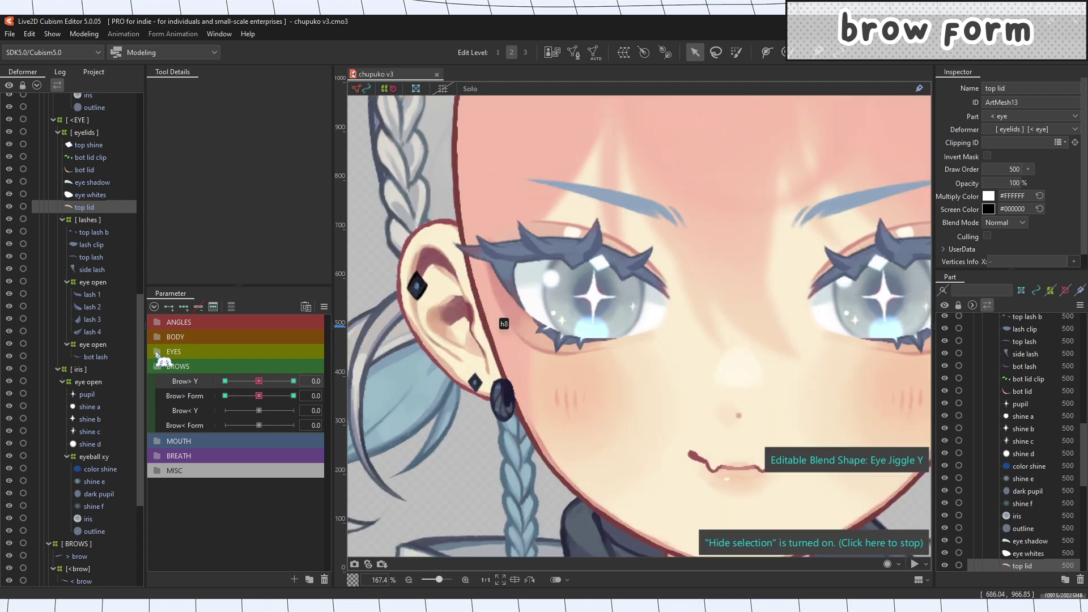
Check the Brow> Y and Brow> Form extremes on the eyelids with Eye< Open set to 2.0.
left_click(157, 352)
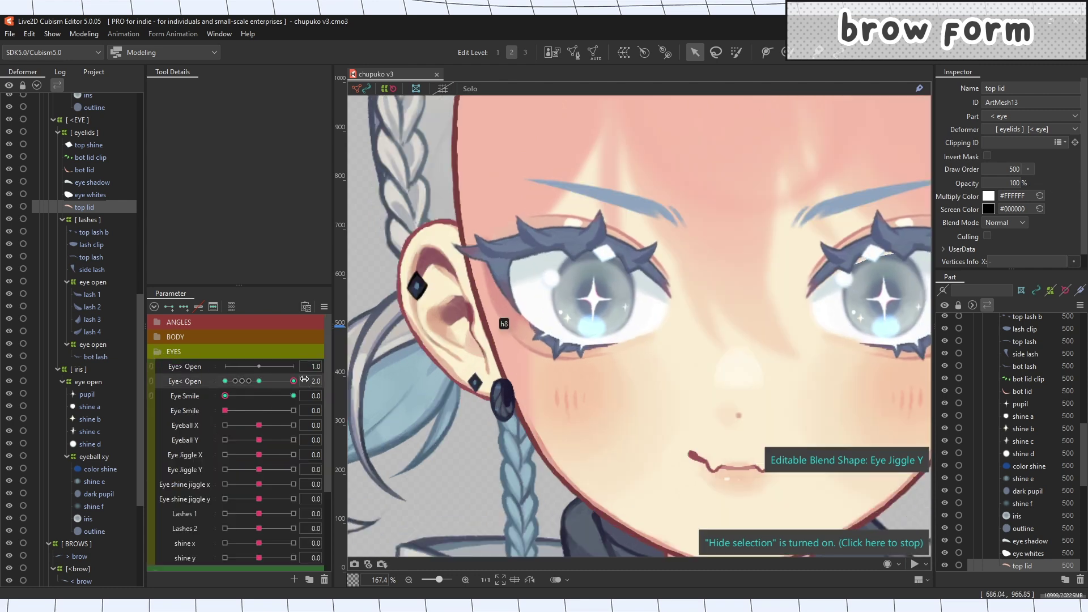
scroll(258, 419, "down", 3)
left_click_drag(261, 498, 207, 513)
left_click(258, 497)
left_click(259, 512)
scroll(249, 481, "up", 4)
left_click(173, 352)
left_click_drag(259, 379, 295, 379)
left_click(225, 395)
left_click(225, 378)
key("ctrl+t")
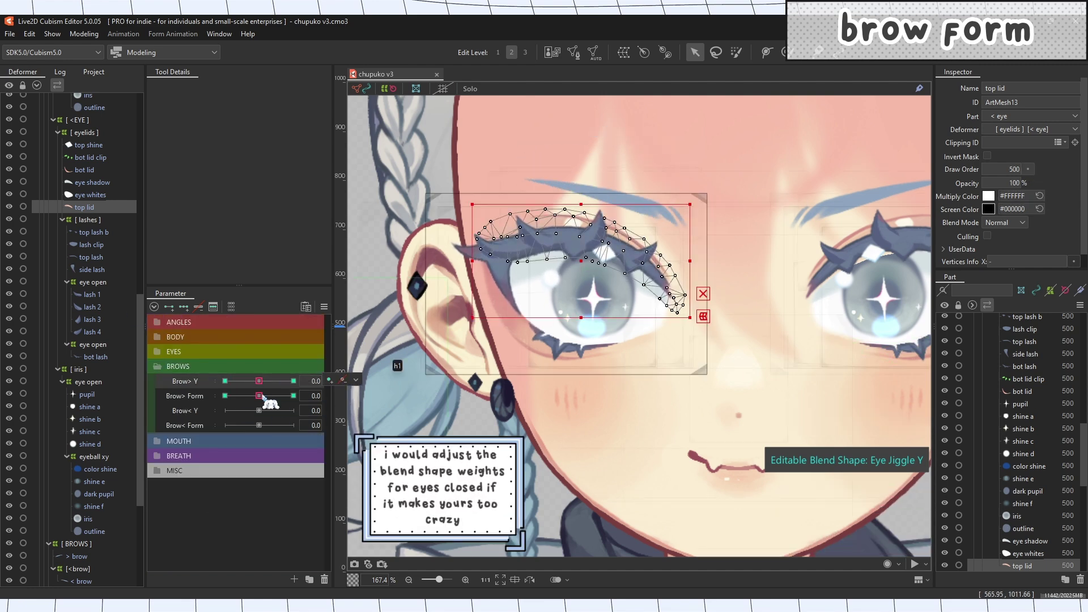
Inspect the wide-open eye with Brow> Y and Brow> Form at -1.0, and return Eye< Open to 1.0.
left_click(248, 353)
scroll(250, 355, "down", 1)
scroll(273, 369, "down", 1)
scroll(233, 494, "down", 2)
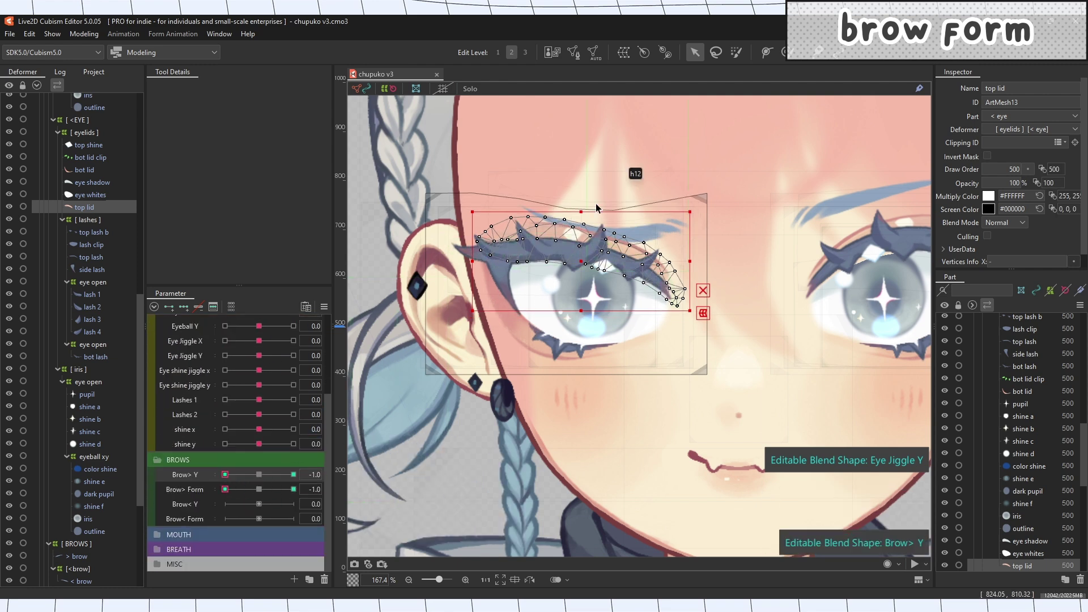
key("ctrl+t")
scroll(637, 300, "down", 2)
scroll(636, 237, "up", 3)
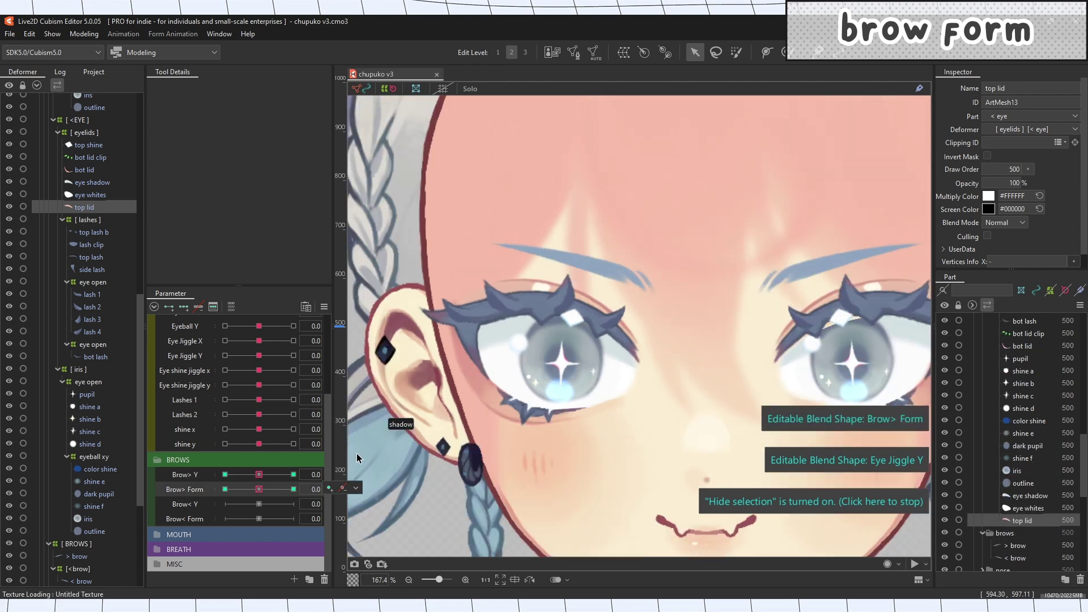
scroll(255, 423, "up", 3)
left_click(262, 358)
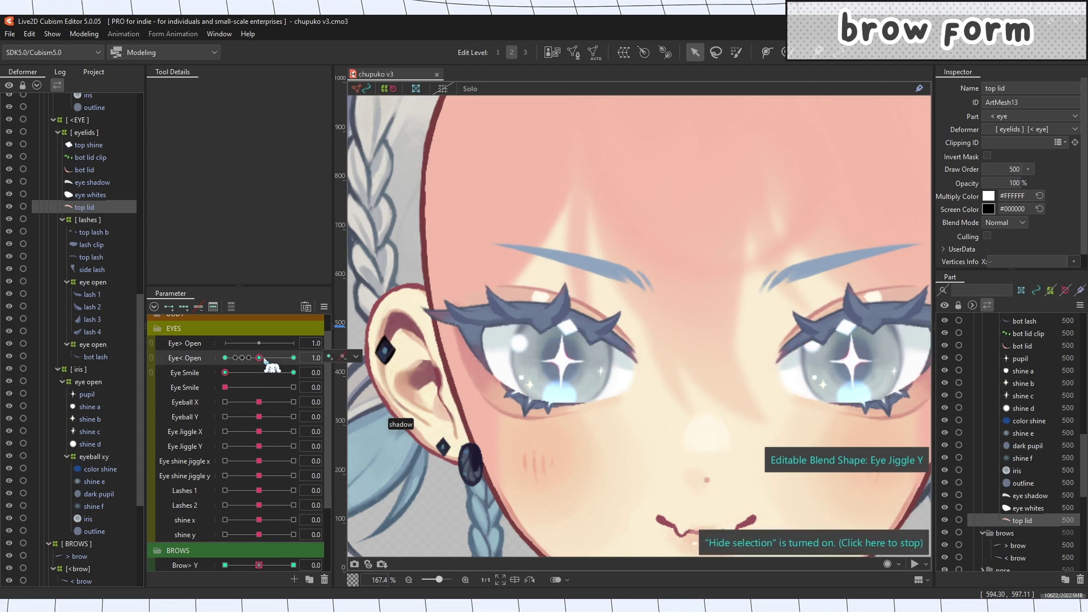
left_click(158, 329)
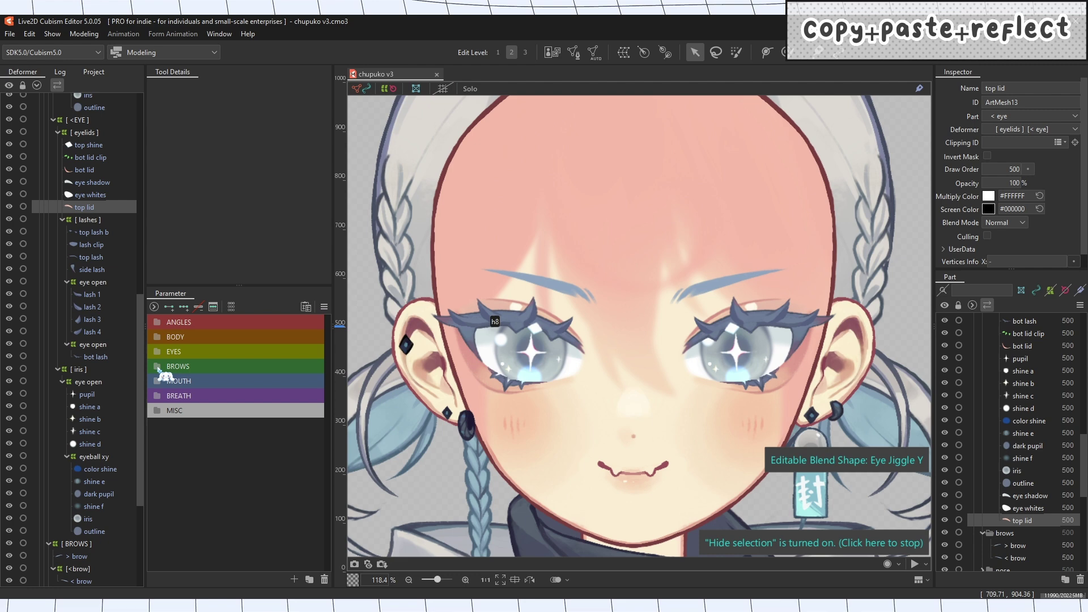
Select the [<brow] deformer together with its child objects and duplicate them by copy and paste.
left_click(157, 367)
left_click(581, 303)
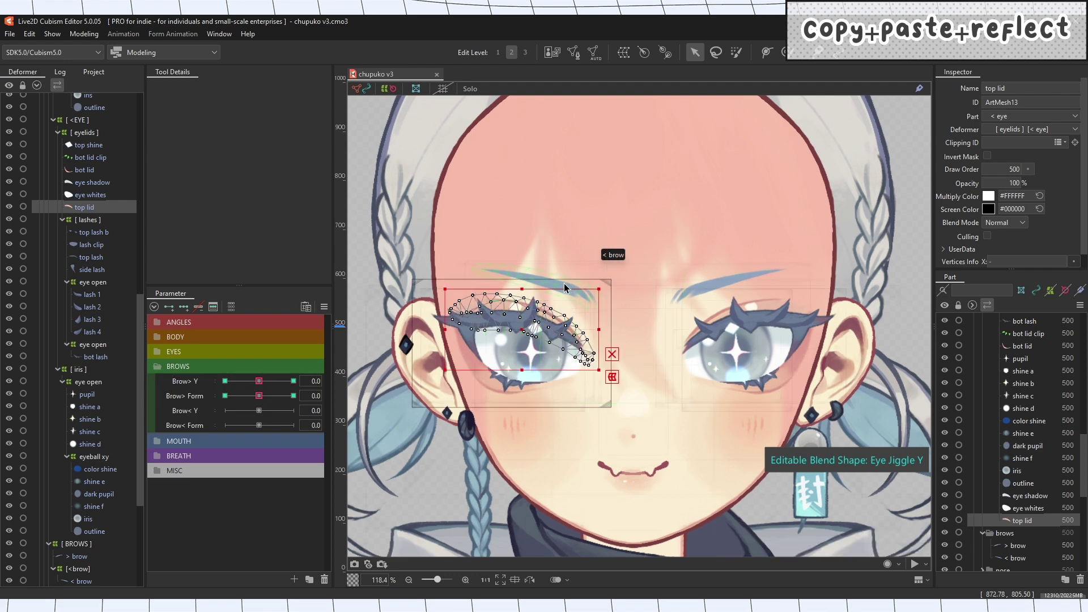
left_click(564, 288)
scroll(91, 476, "down", 3)
left_click(80, 477)
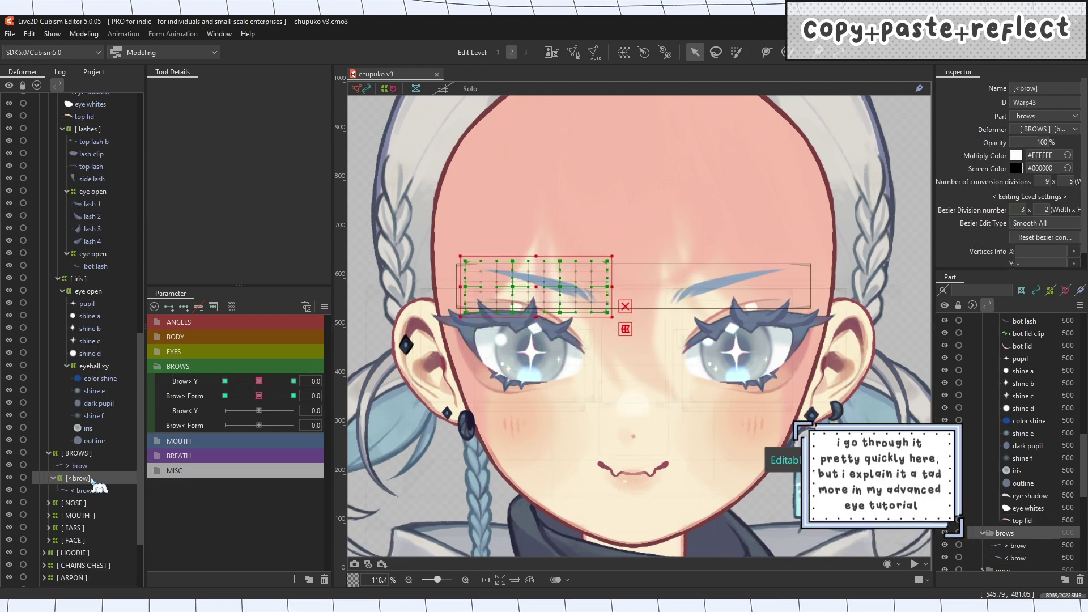
right_click(92, 479)
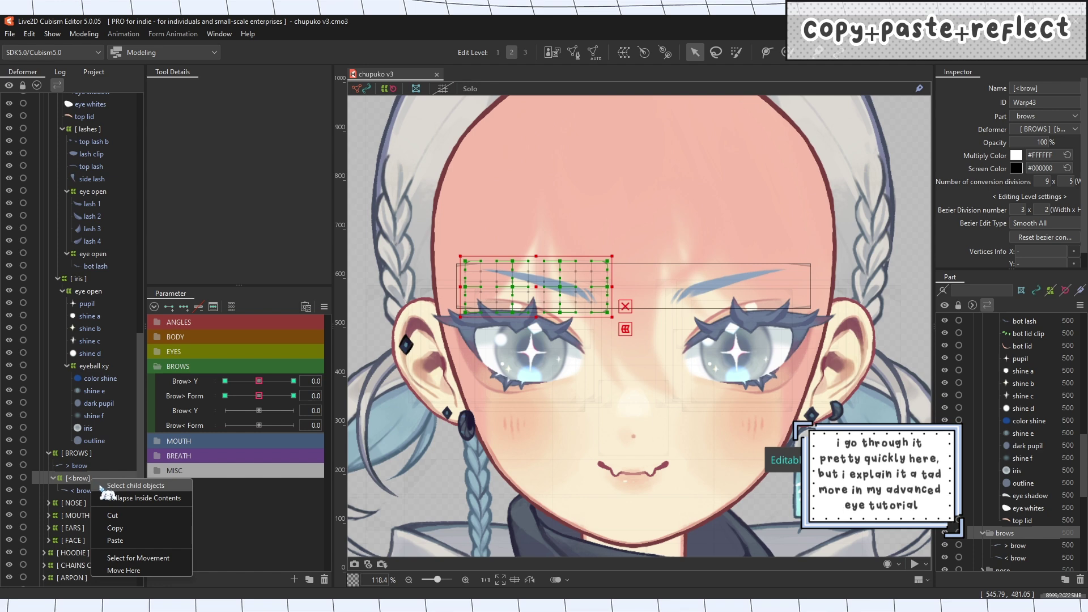
left_click(103, 486)
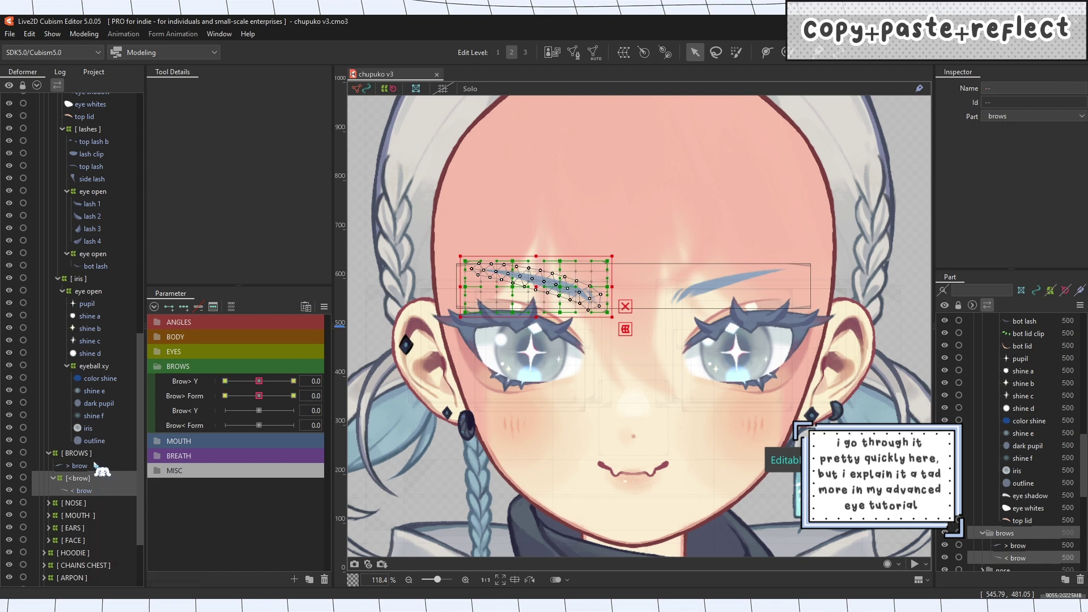
key("ctrl+v")
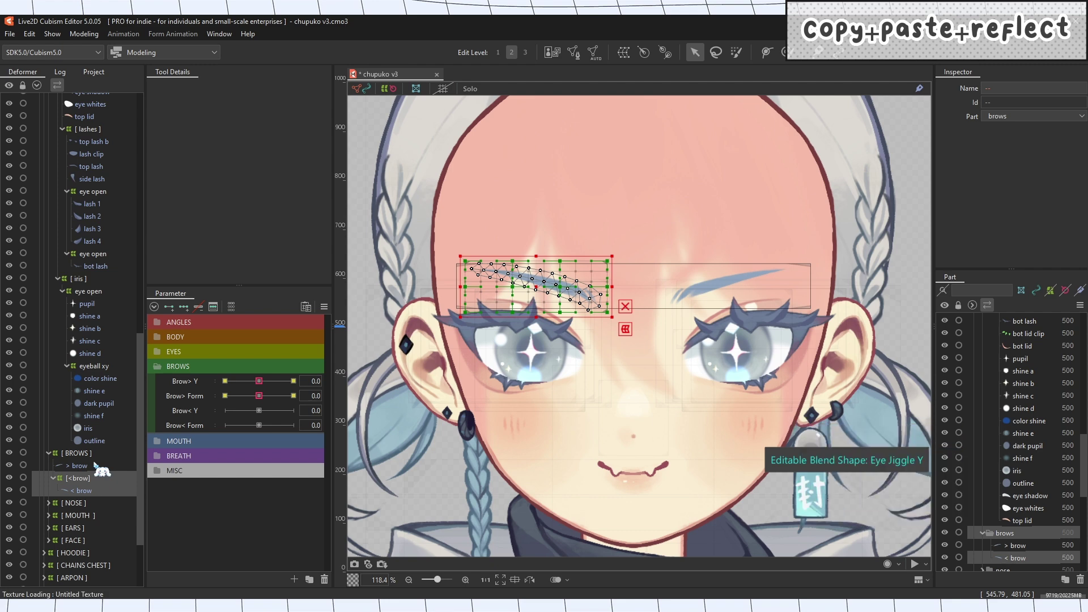
Reflect the selected [<brow] deformer and its brow art mesh horizontally.
right_click(541, 281)
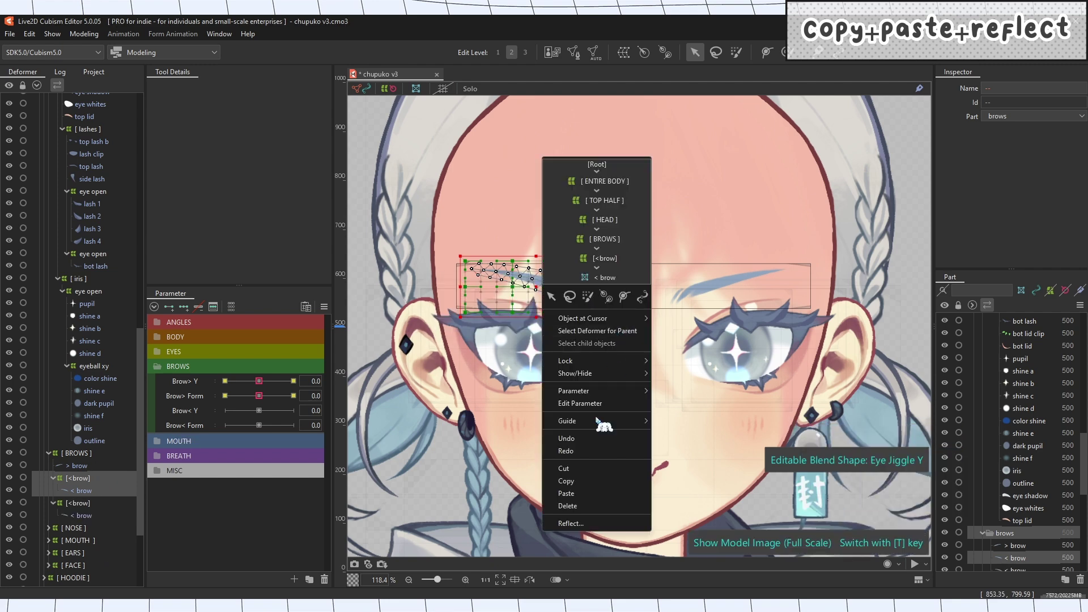
left_click(560, 521)
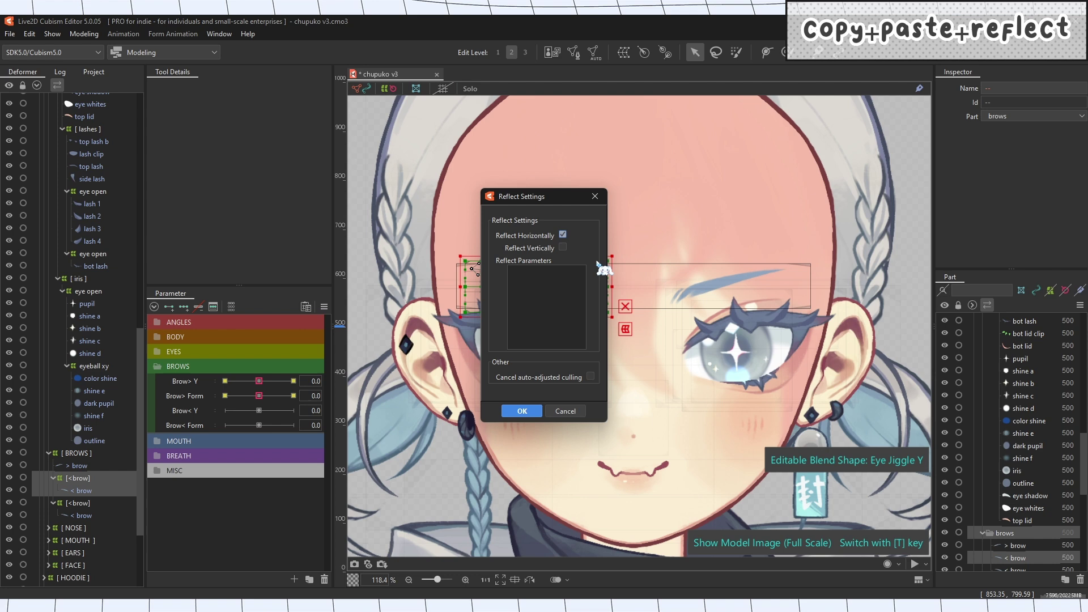
left_click(522, 410)
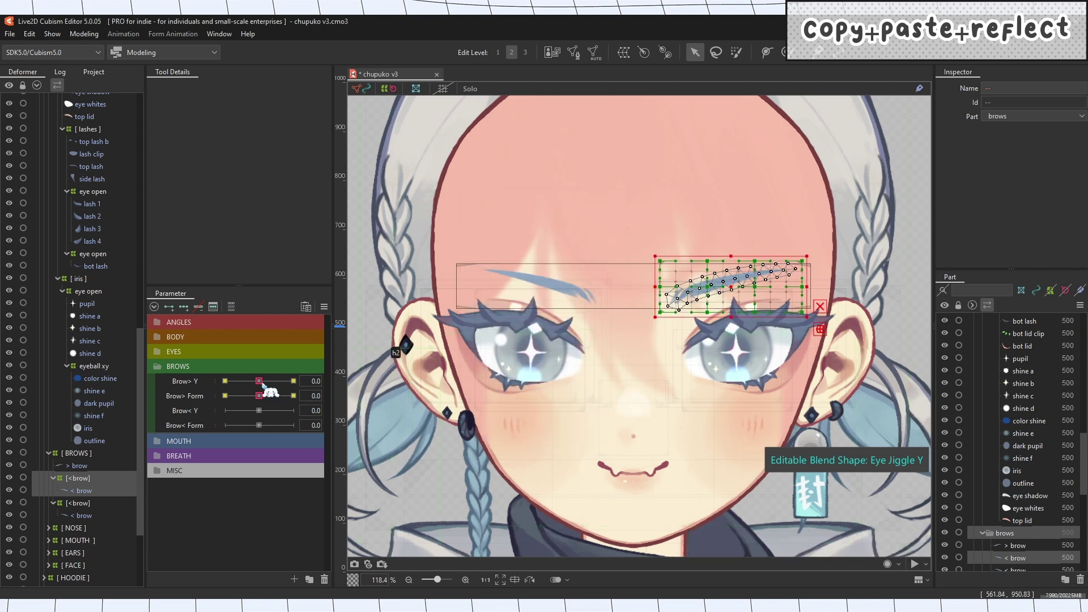
left_click(359, 380)
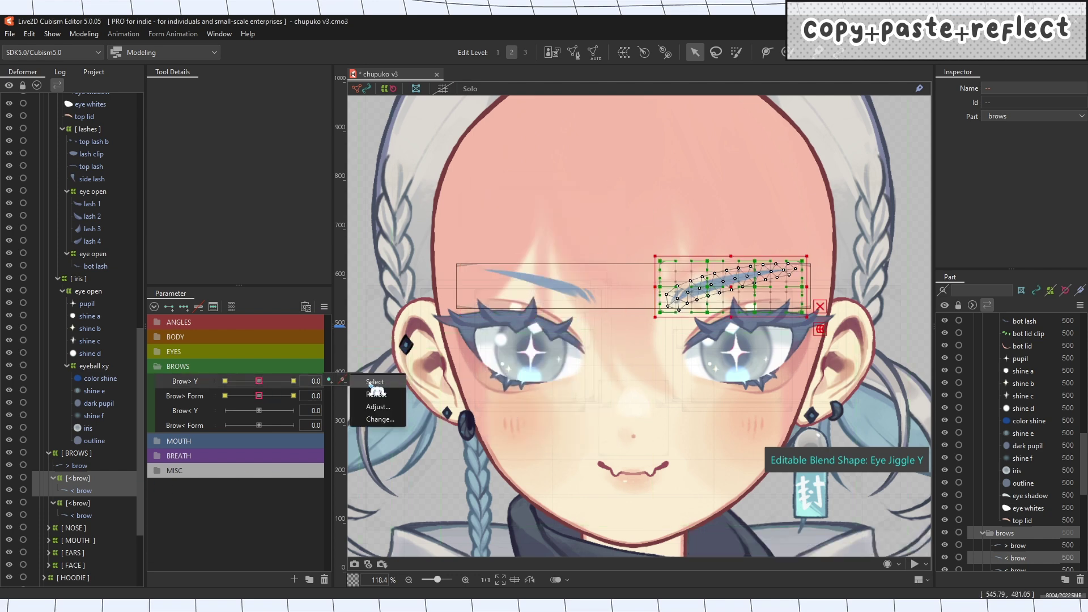
left_click(376, 419)
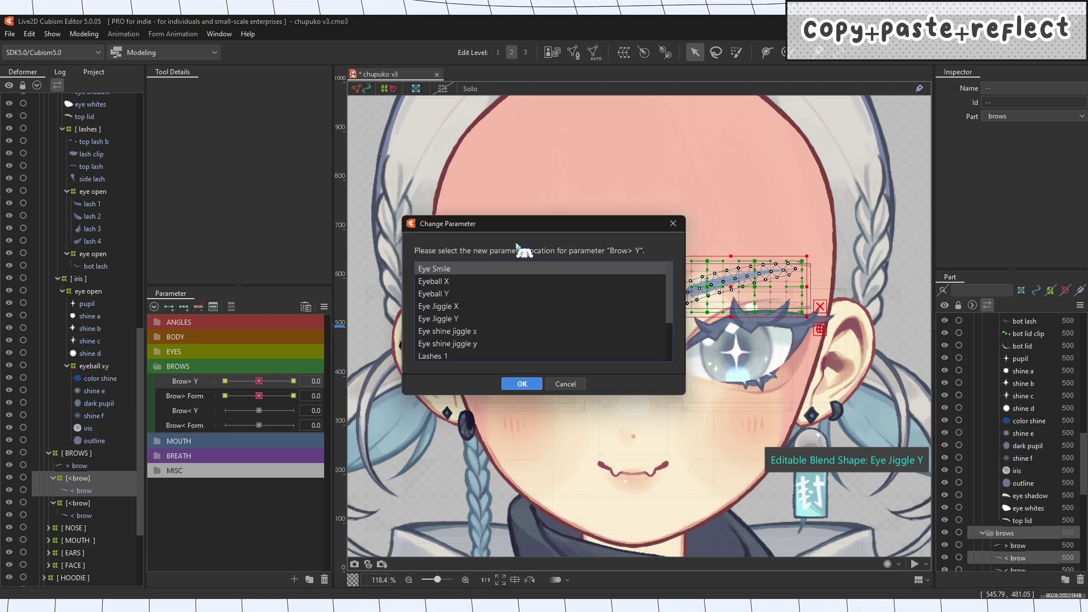
scroll(503, 331, "down", 2)
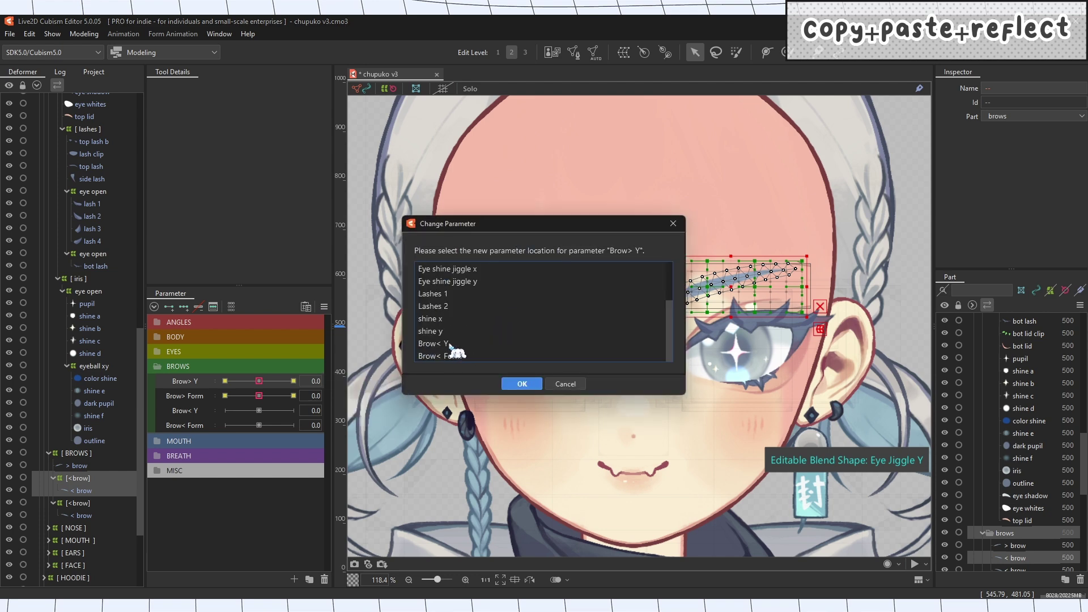
left_click(561, 384)
left_click_drag(259, 381, 259, 383)
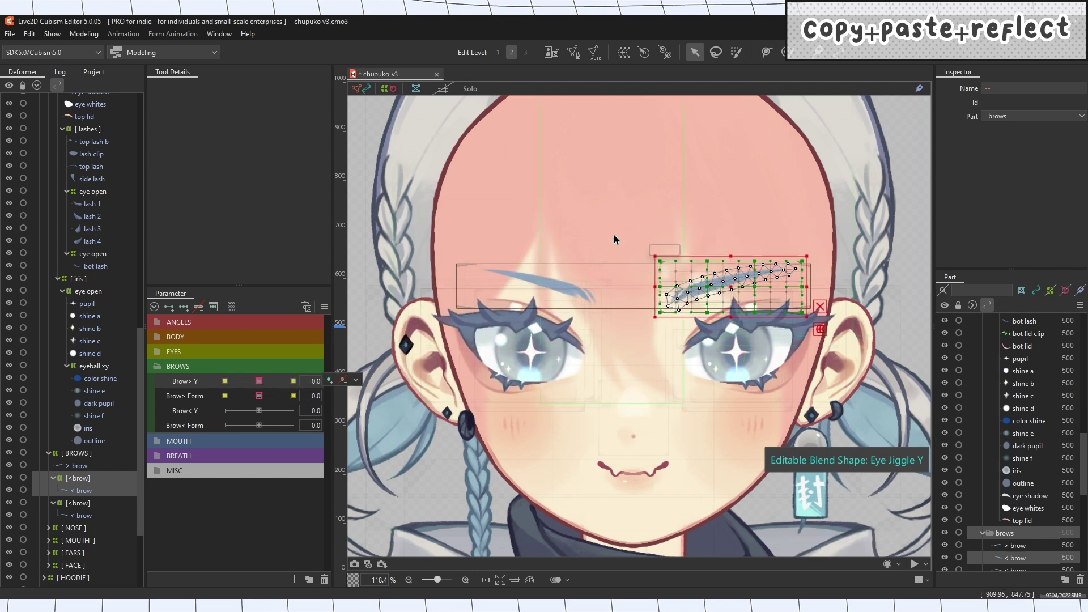
Check the original > brow art mesh with Brow> Y at -1.0, reset the parameter to 0.0 and delete that art mesh.
left_click(79, 465)
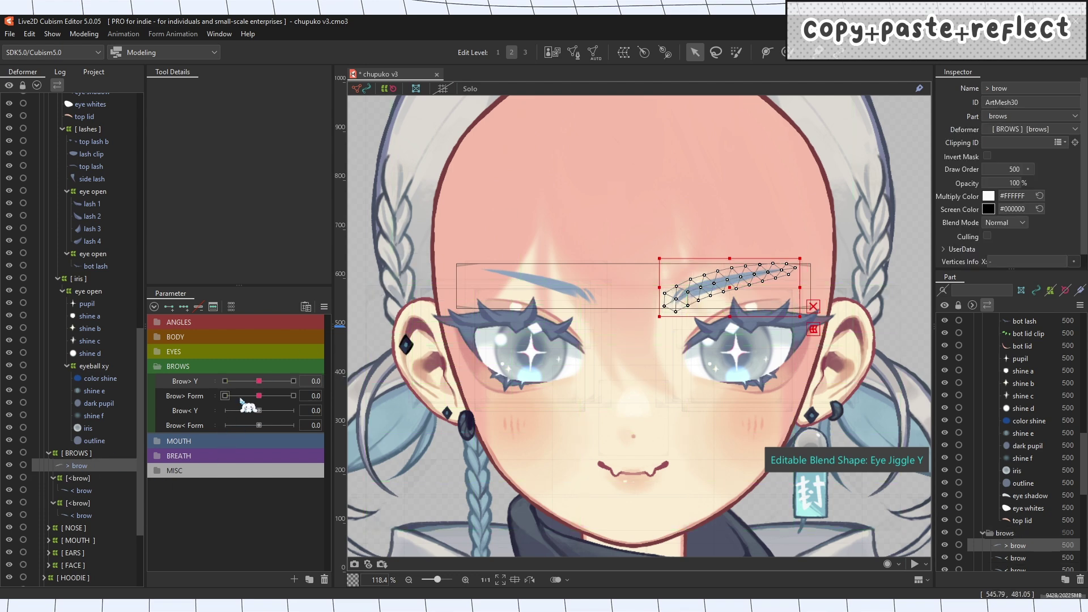
left_click_drag(258, 380, 212, 391)
scroll(781, 267, "up", 3)
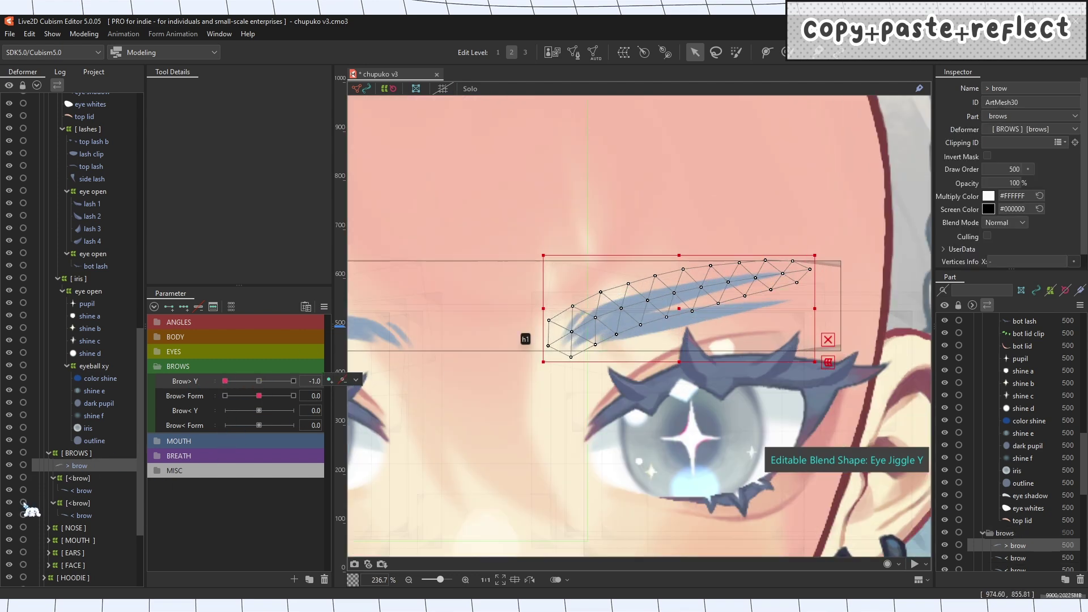
left_click(79, 478)
left_click(83, 467)
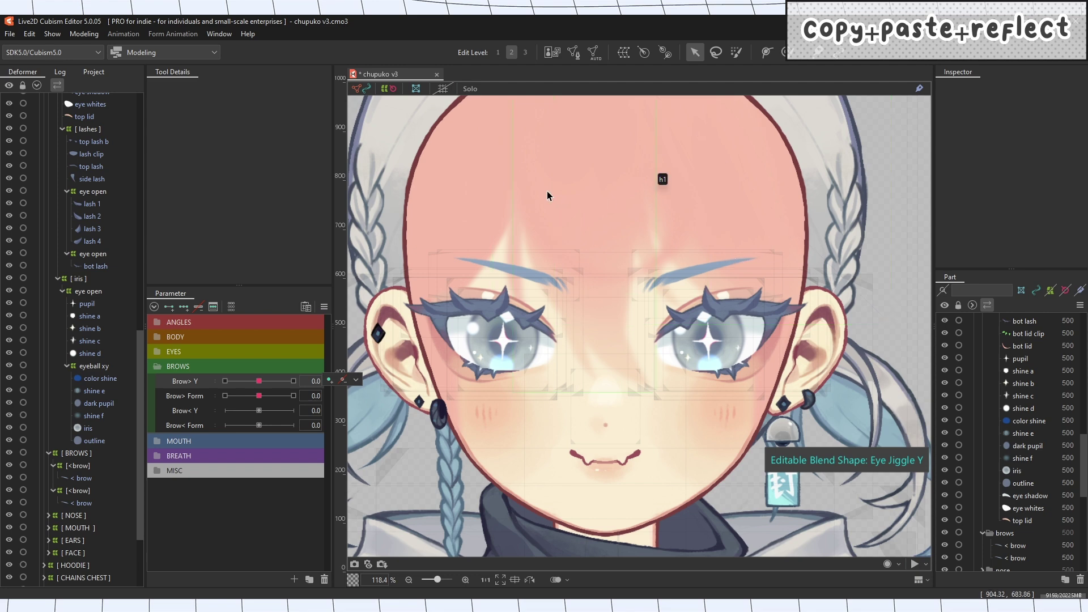
Move the [<brow] warp deformer's keys from Brow> Y and Brow> Form to Brow< Y and Brow< Form.
left_click(529, 278)
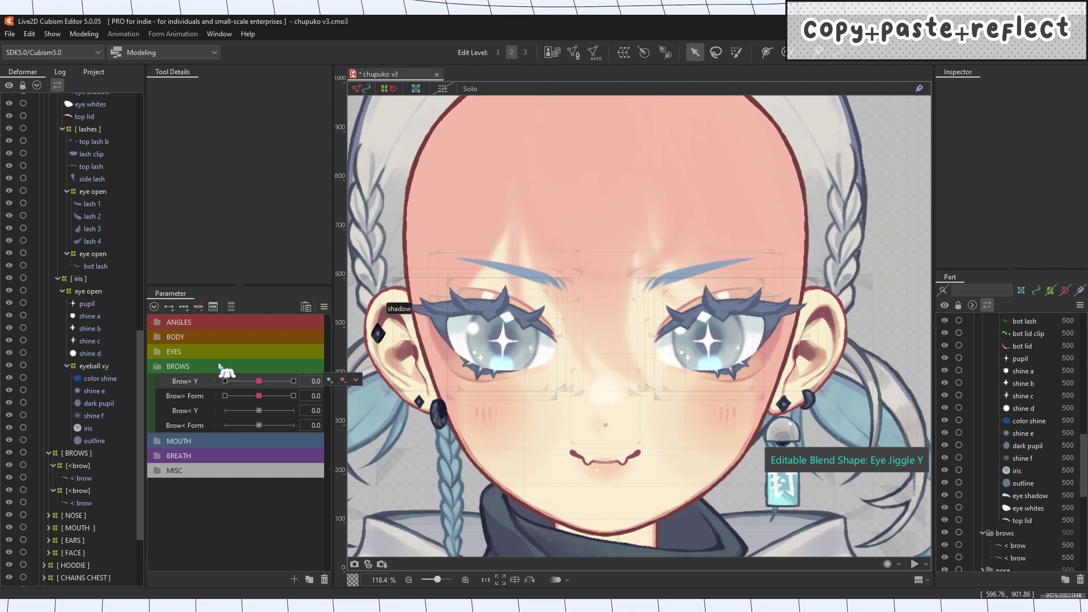
left_click(332, 381)
left_click(365, 422)
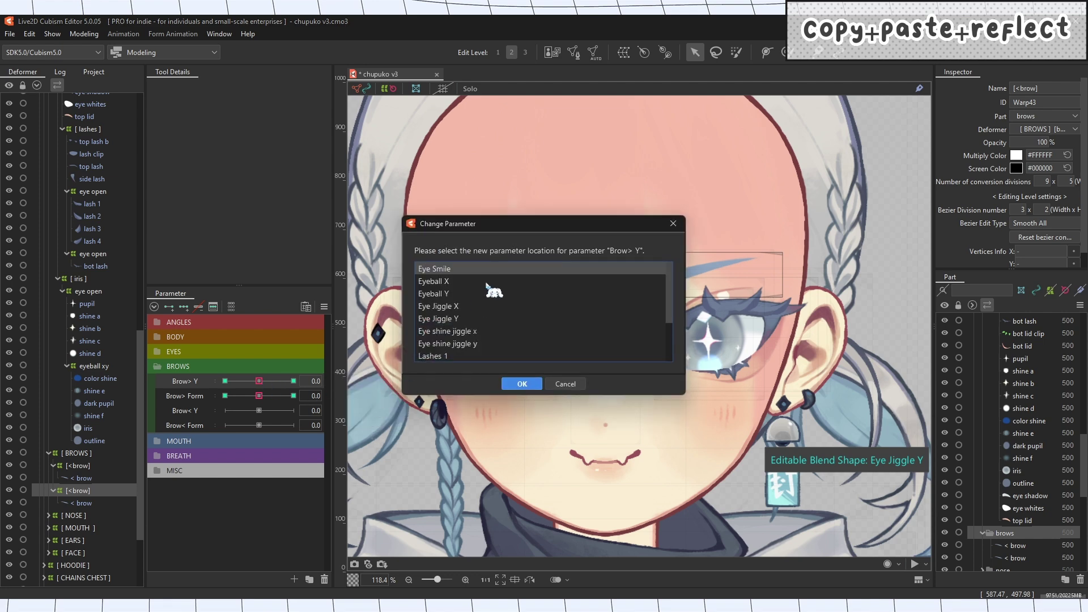
scroll(479, 293, "down", 2)
left_click(455, 344)
mouse_move(259, 410)
left_mouse_down()
mouse_move(294, 410)
mouse_move(260, 401)
left_mouse_up()
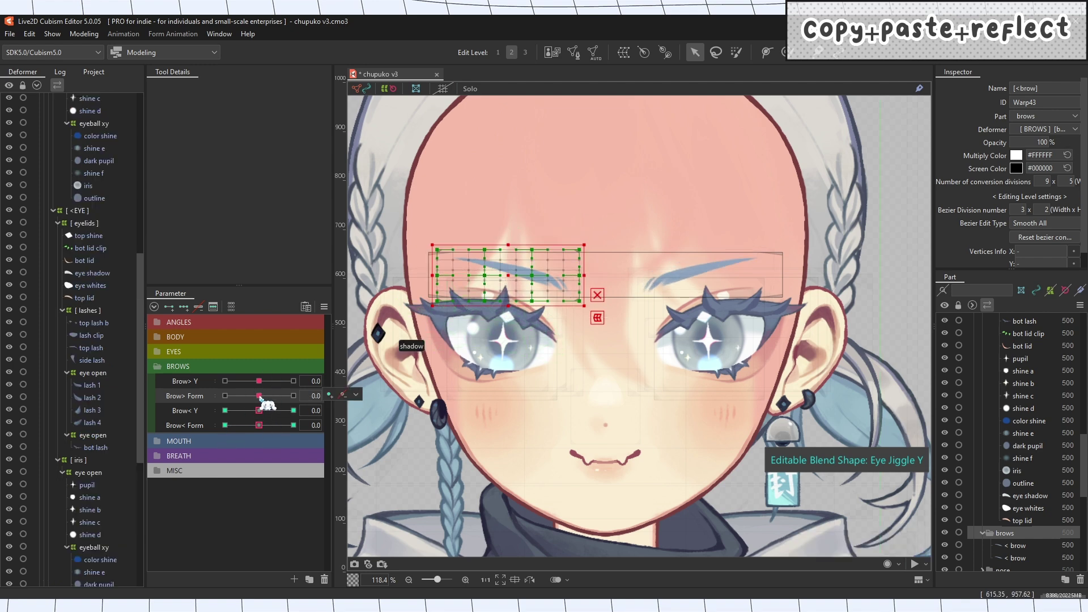
mouse_move(260, 397)
left_mouse_down()
mouse_move(297, 400)
mouse_move(217, 397)
mouse_move(287, 399)
mouse_move(259, 395)
left_mouse_up()
Select the [<EYE] deformer with all its child objects and transfer their Brow> Y and Form keys to Brow< Y and Form.
right_click(99, 212)
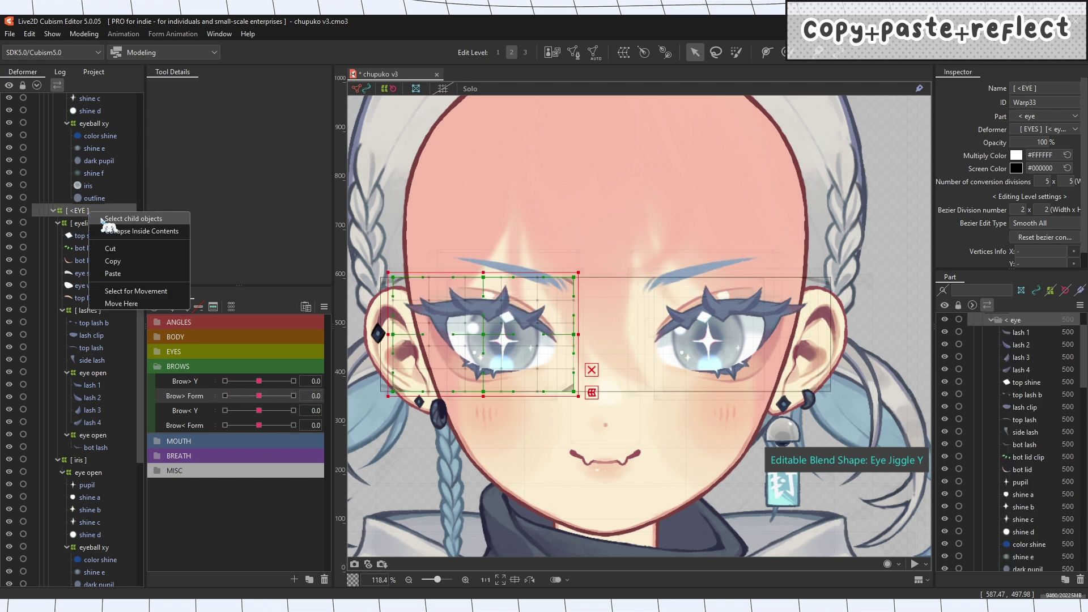
left_click(103, 219)
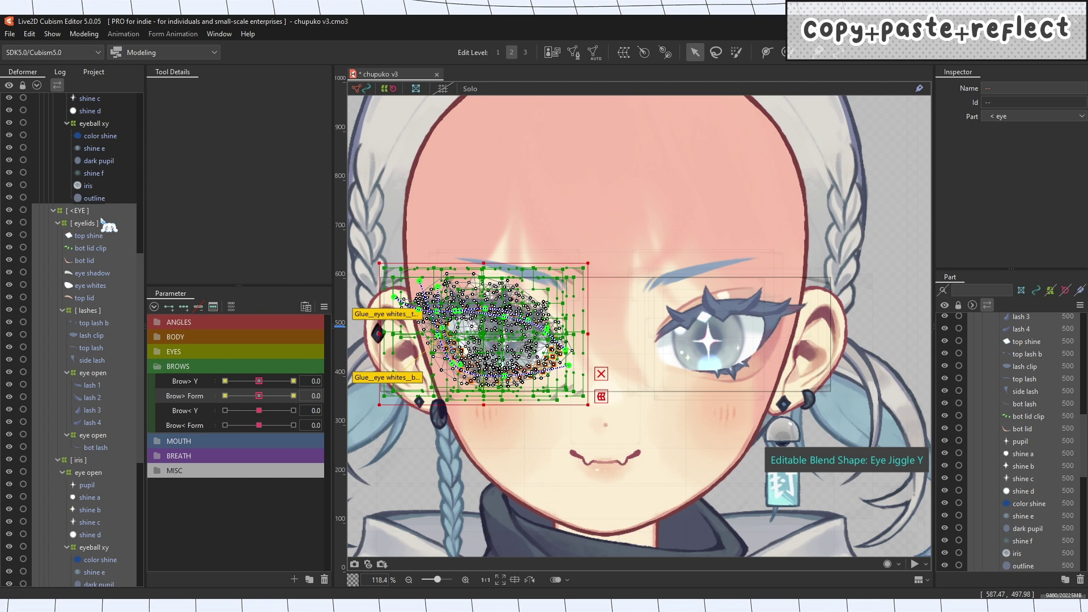
right_click(260, 388)
left_click(394, 429)
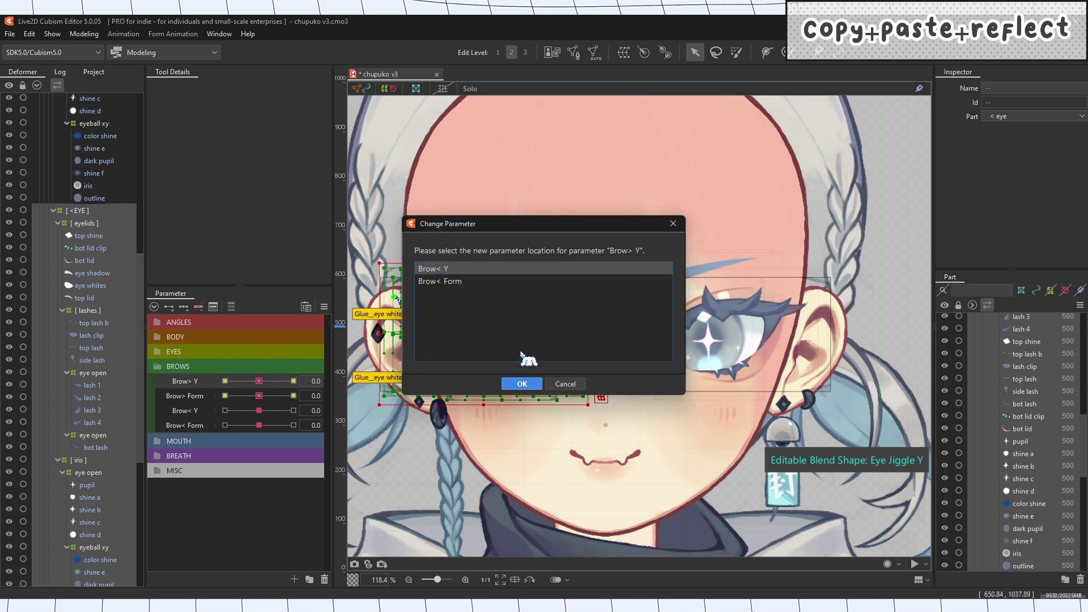
left_click(522, 384)
left_click_drag(235, 413, 267, 427)
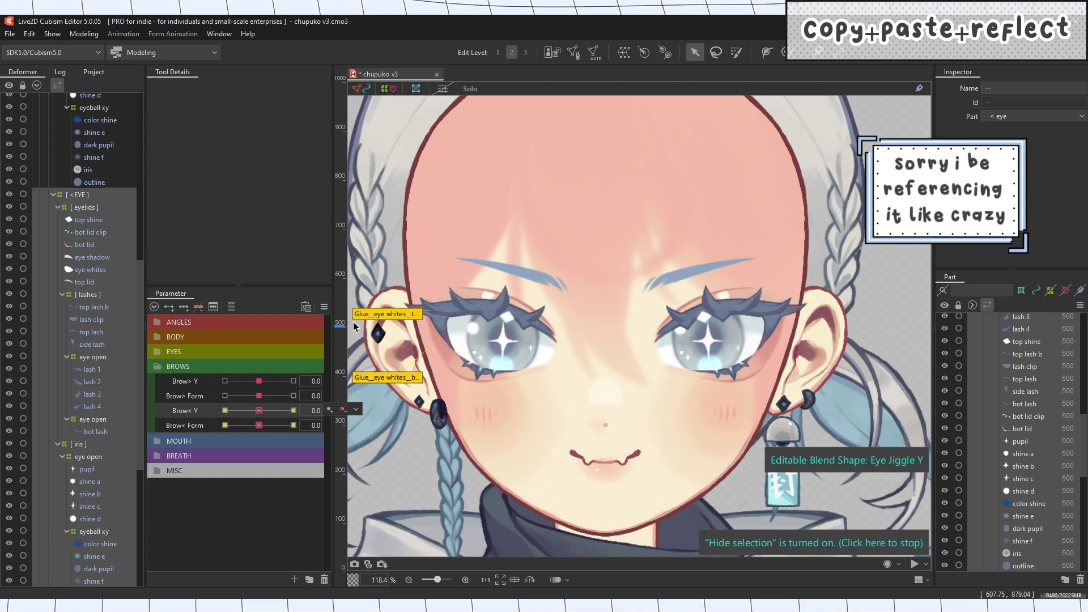
Test both brows with their Y and Form parameters at -1.0, and return all four parameters to 0.0.
left_click(104, 200)
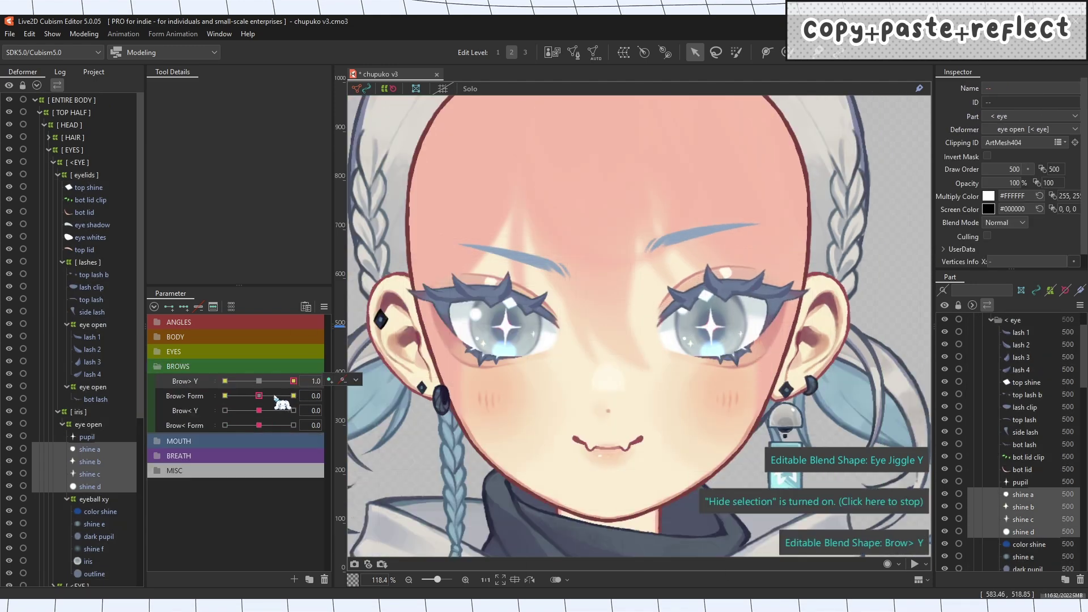
left_click_drag(274, 396, 221, 395)
left_click(225, 380)
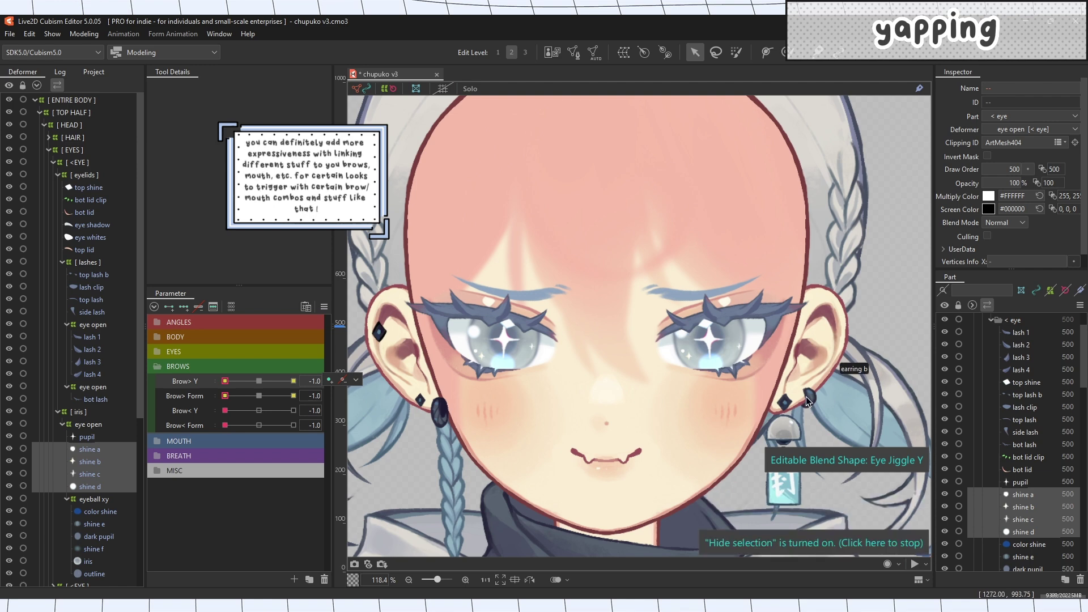
left_click(259, 381)
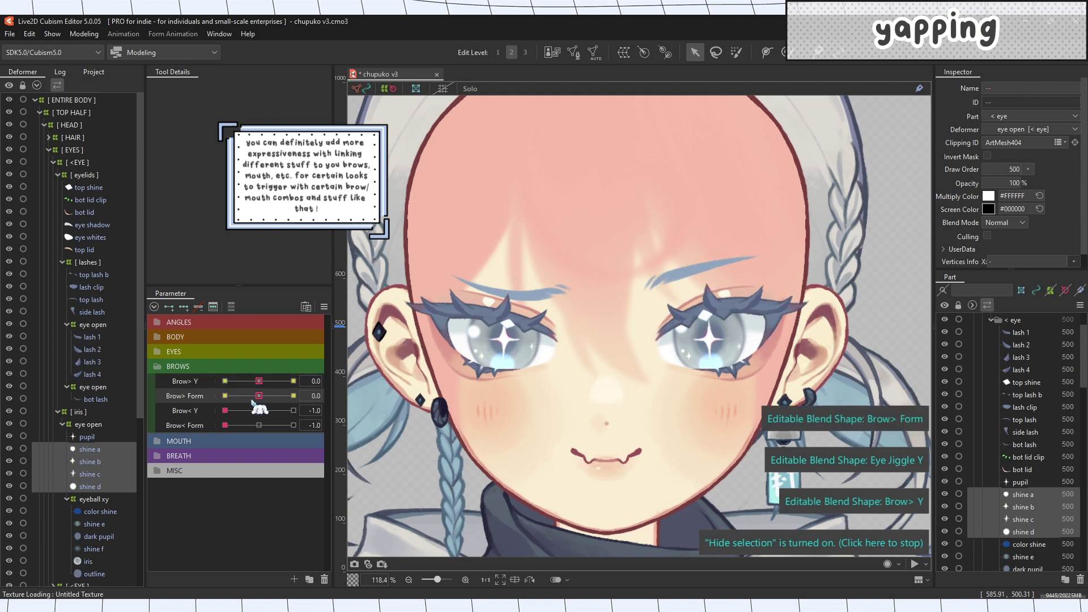
left_click(259, 395)
left_click(259, 410)
left_click(259, 424)
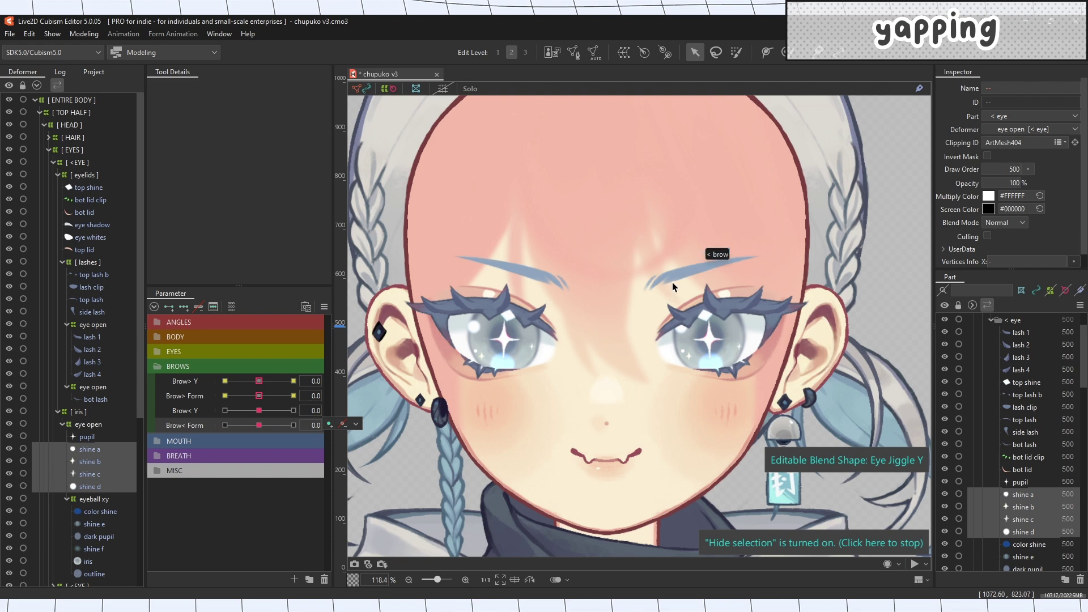
left_click(259, 408)
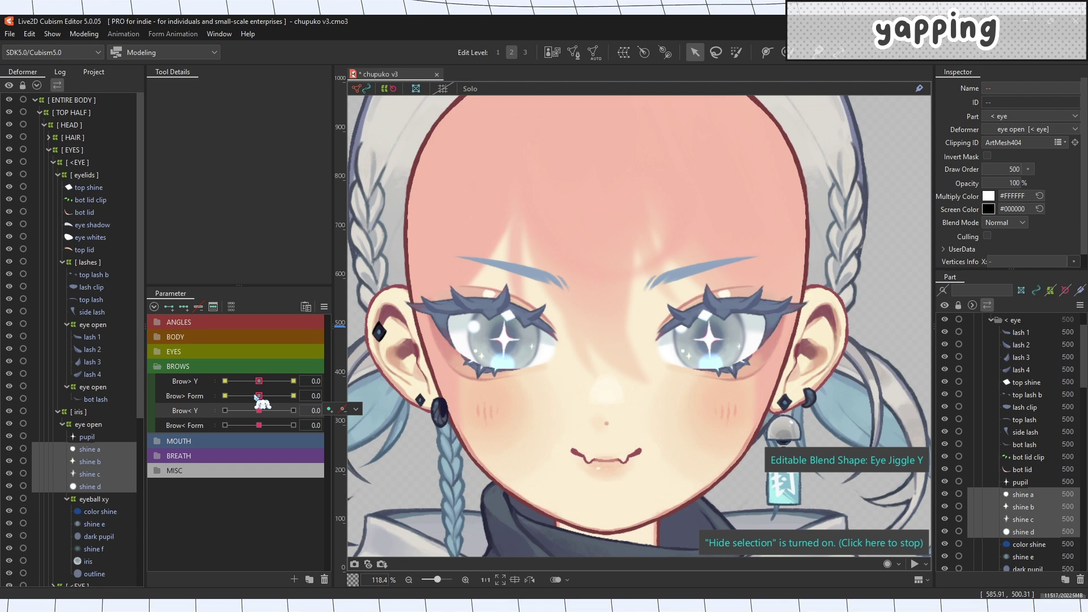